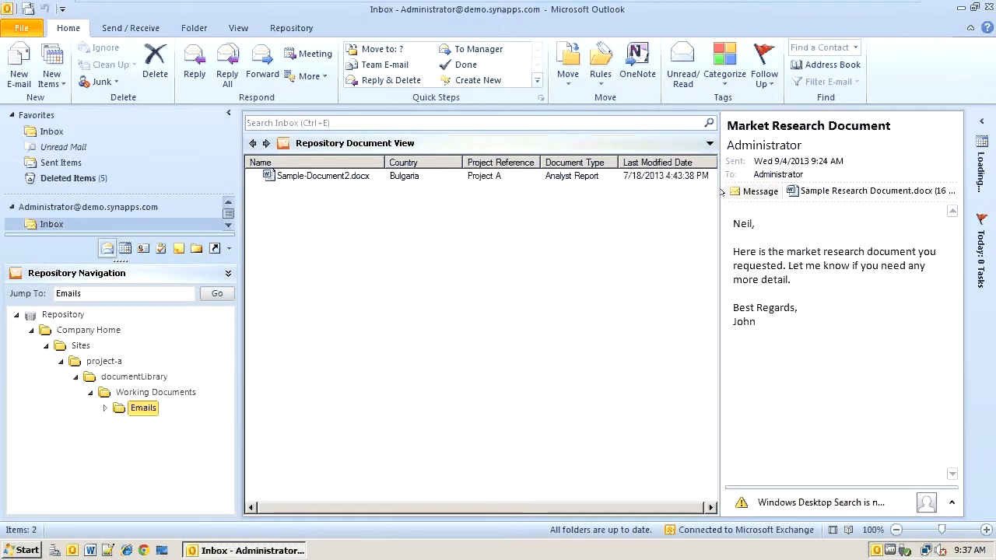
- Switch to Folder View and drop both market research emails into the Emails repository folder for saving
left_click(709, 143)
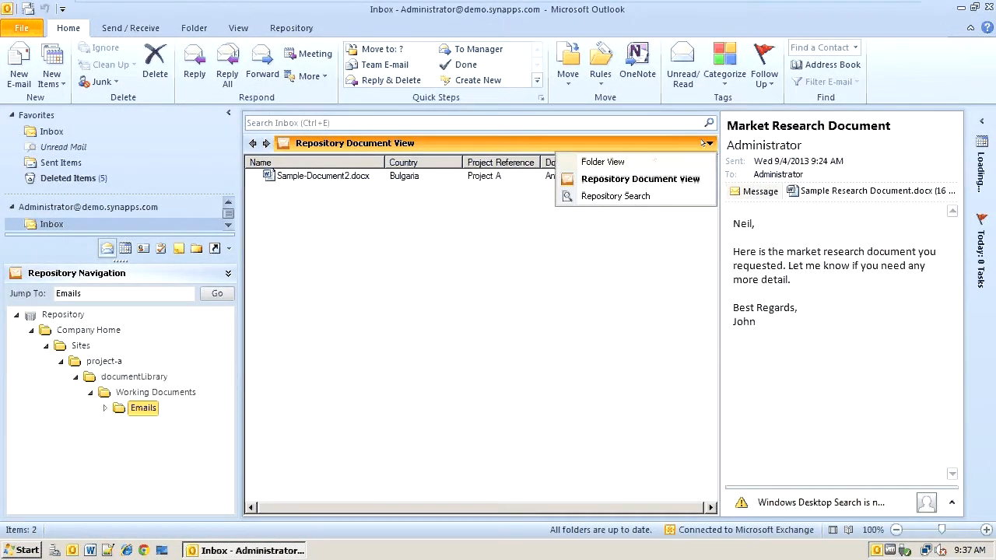
left_click(642, 161)
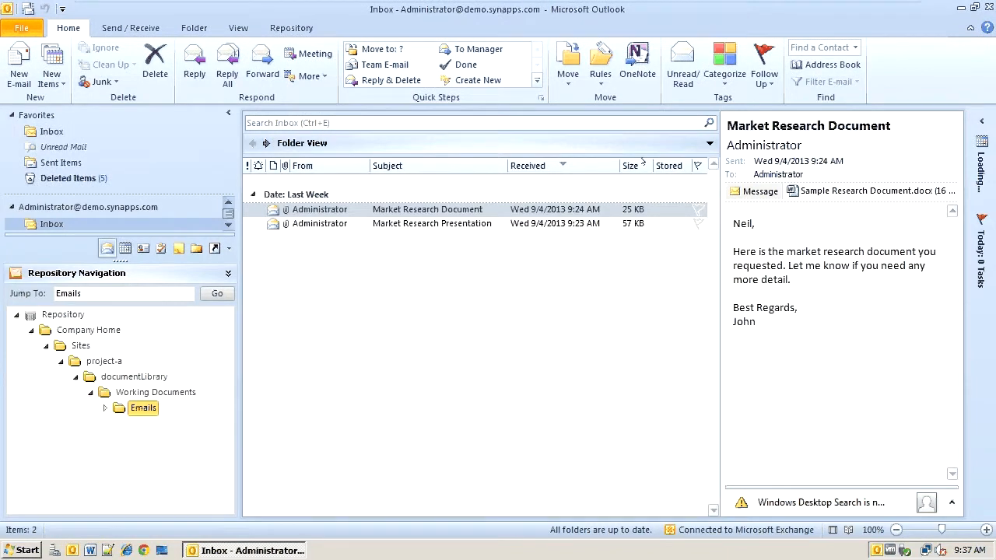
left_click(327, 223)
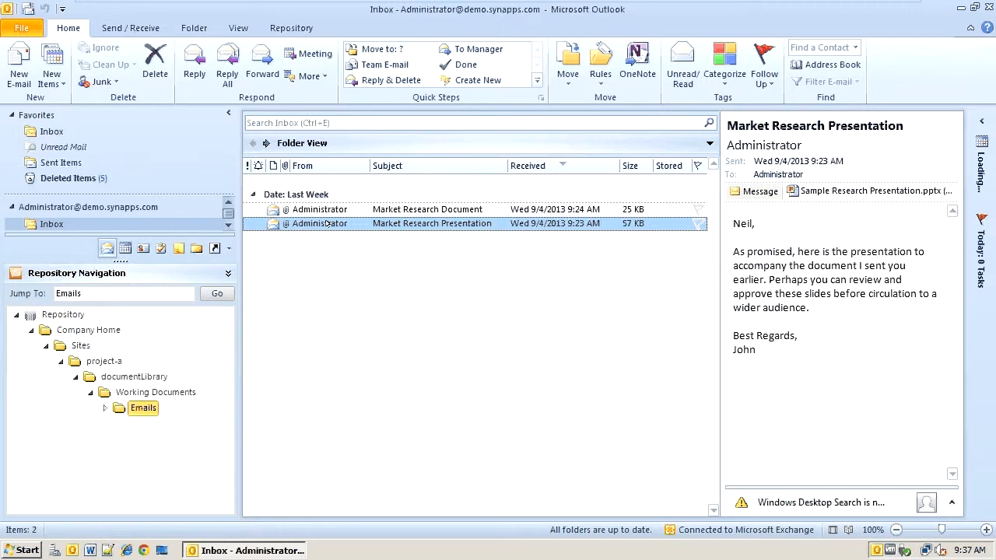
key("shift+Up")
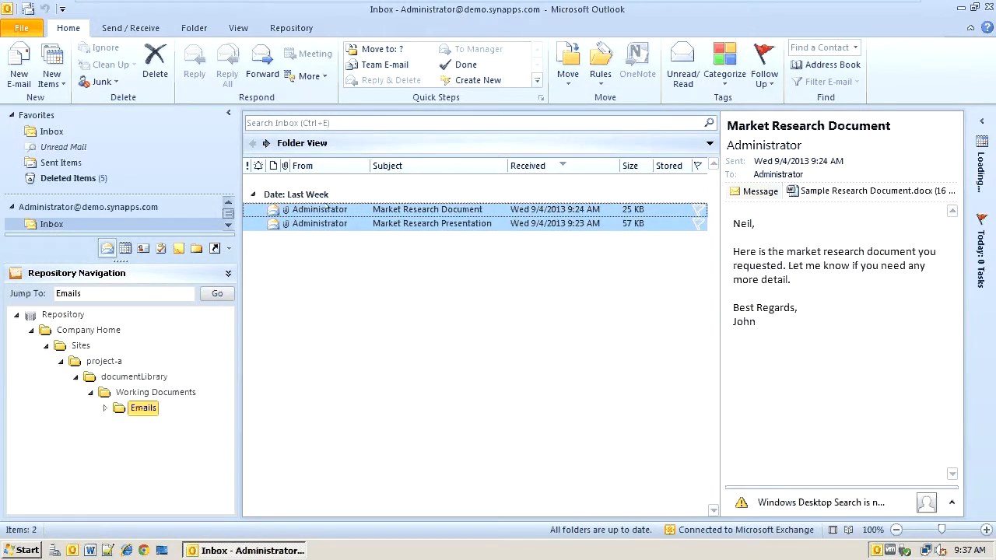
left_click_drag(327, 206, 180, 405)
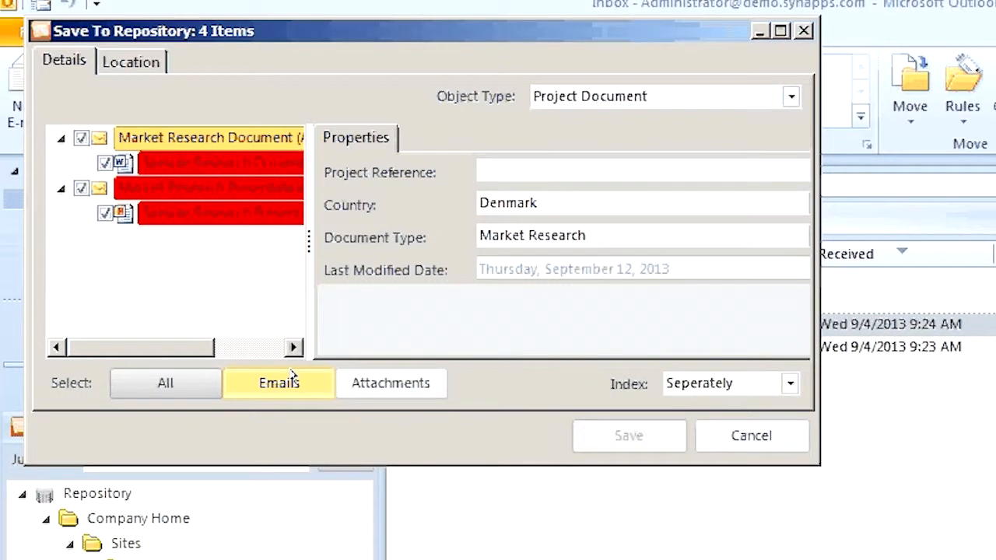
- Try limiting the saved items to emails only and to attachments only, and reselect both emails with their attachments
left_click(290, 378)
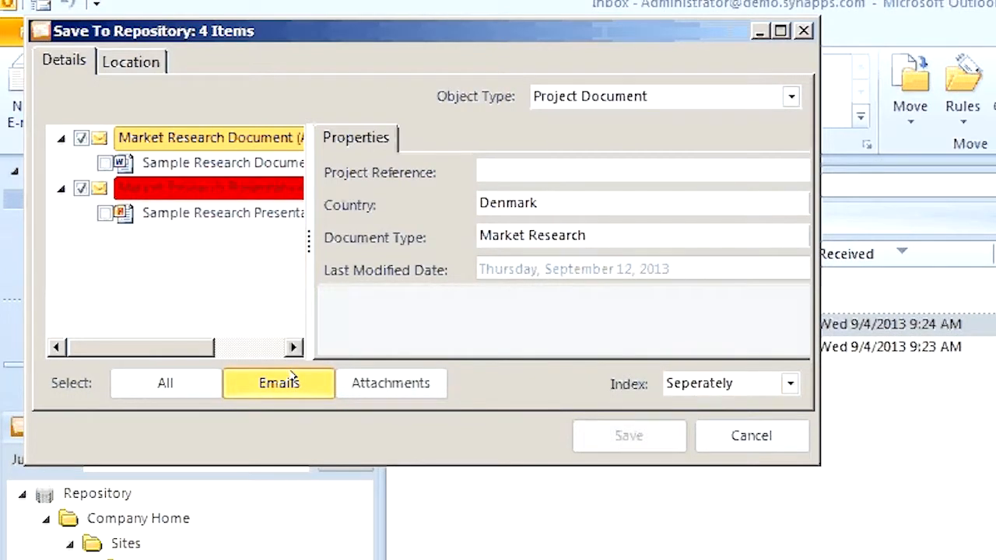
left_click(414, 384)
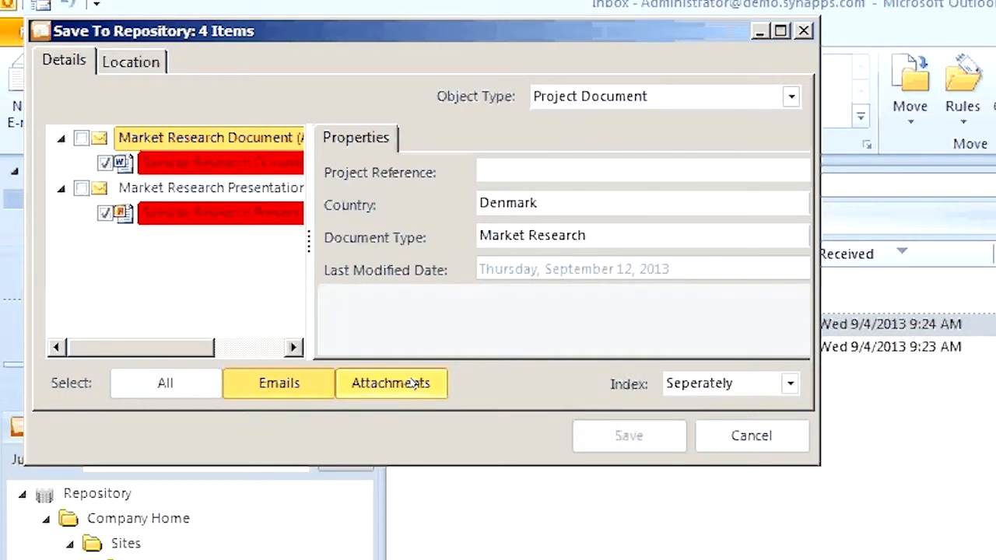
left_click(81, 138)
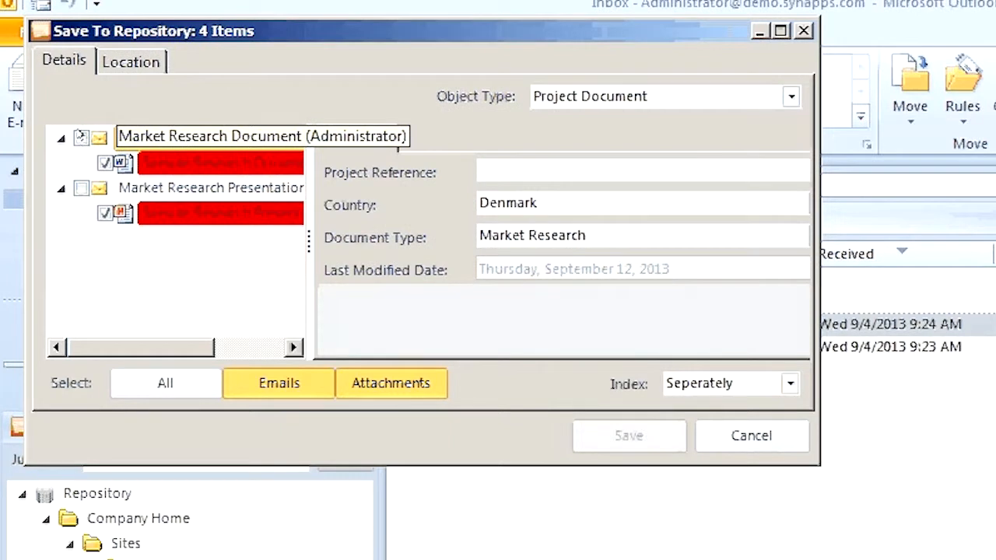
left_click(81, 188)
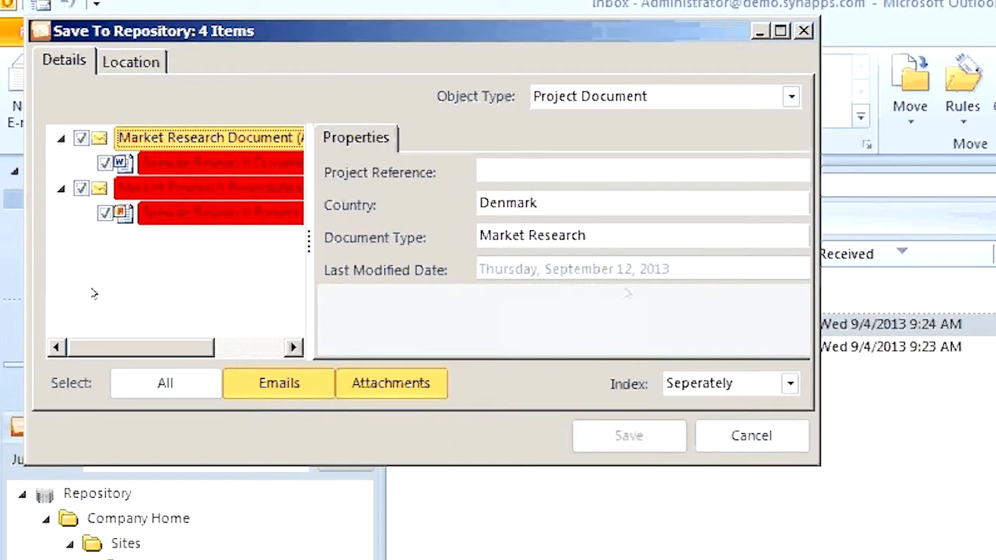
- Index the items together with project reference Project A, country Czech Republic and document type Development Strategy, and save them to the repository
left_click(788, 383)
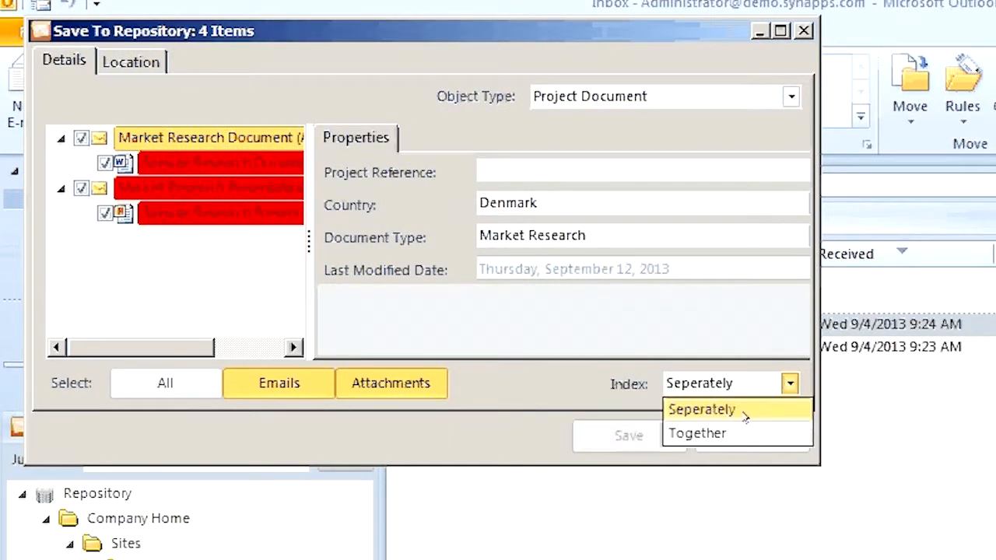
left_click(698, 433)
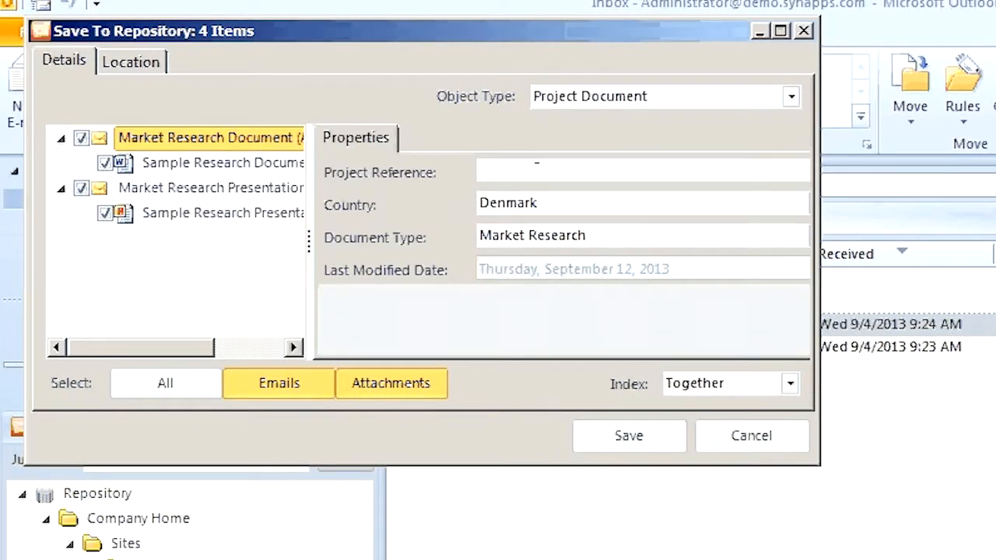
type("Project A")
left_click(643, 207)
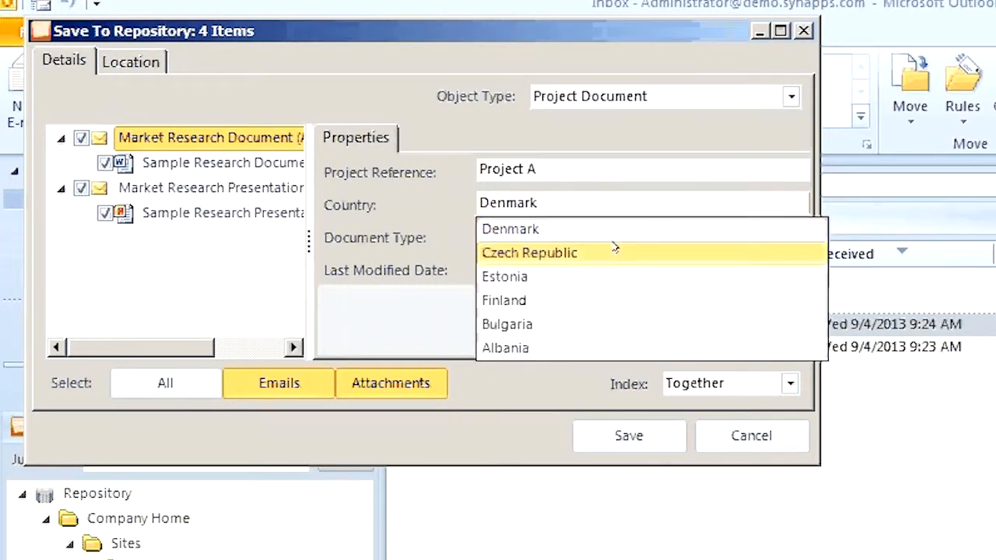
left_click(614, 246)
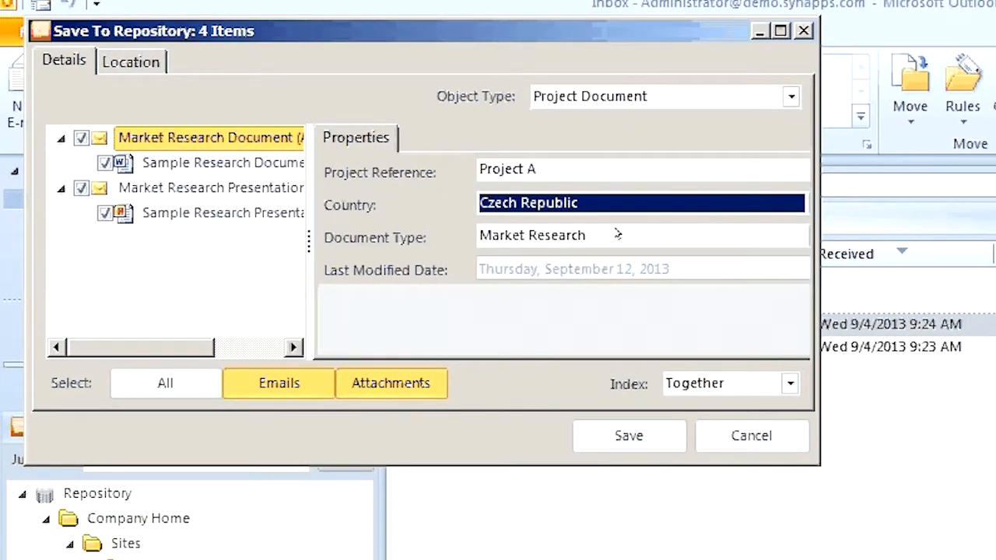
left_click(615, 232)
left_click(608, 284)
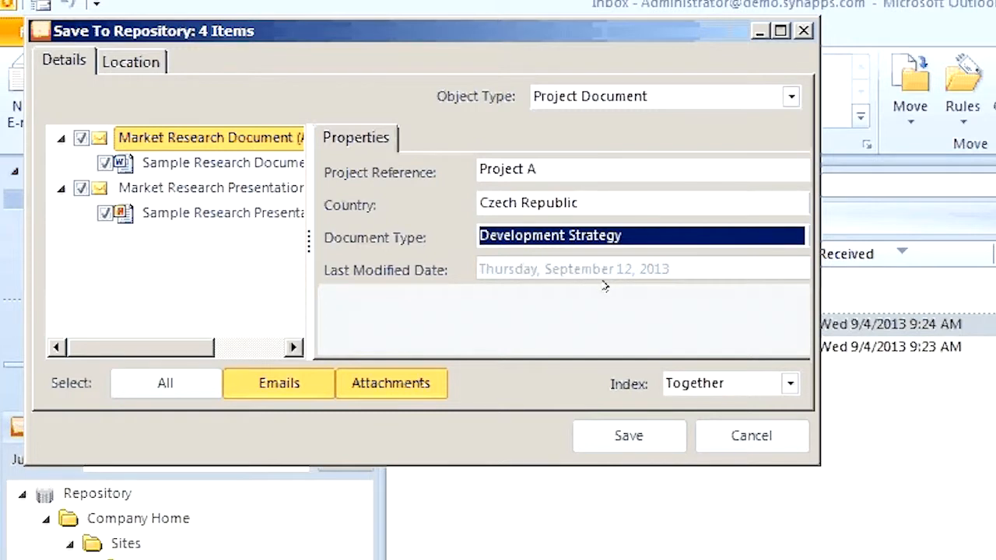
left_click(671, 436)
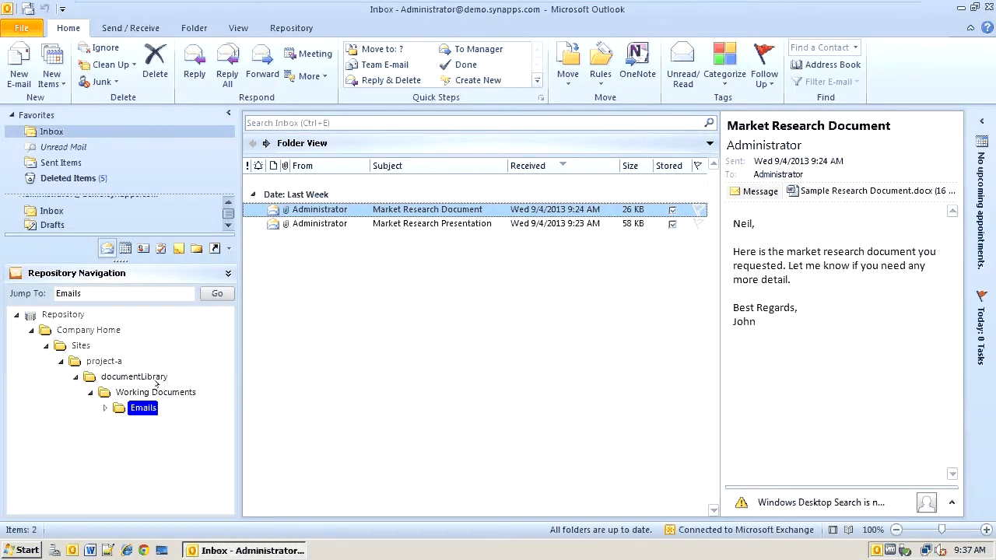
- View the Emails repository folder sorted by country, document type and name, and return to Folder View
left_click(156, 392)
left_click(144, 408)
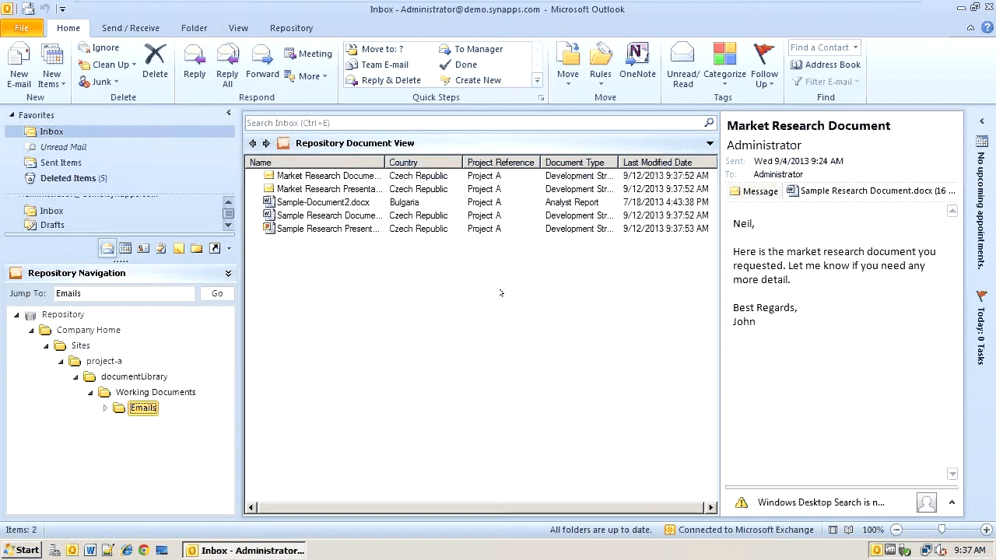
left_click(426, 161)
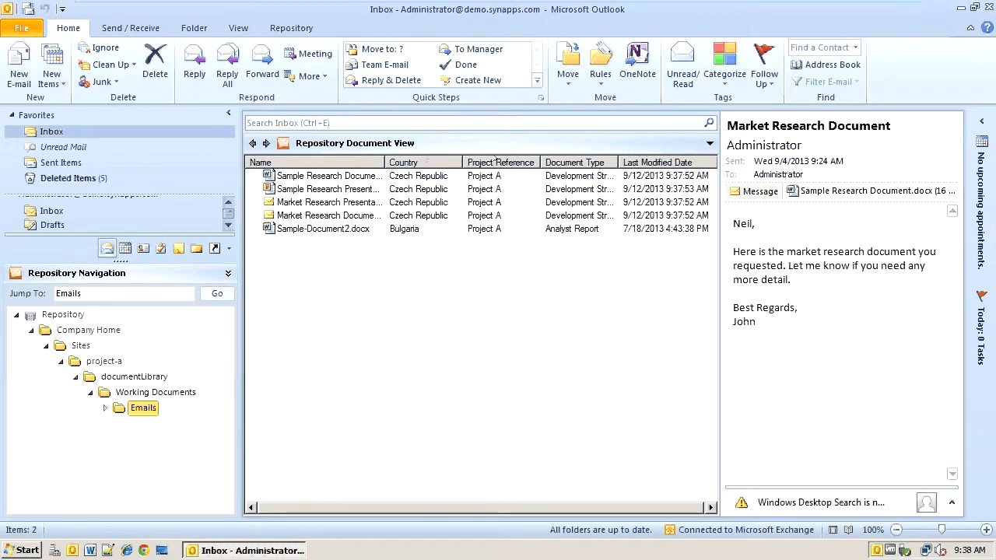
left_click(561, 161)
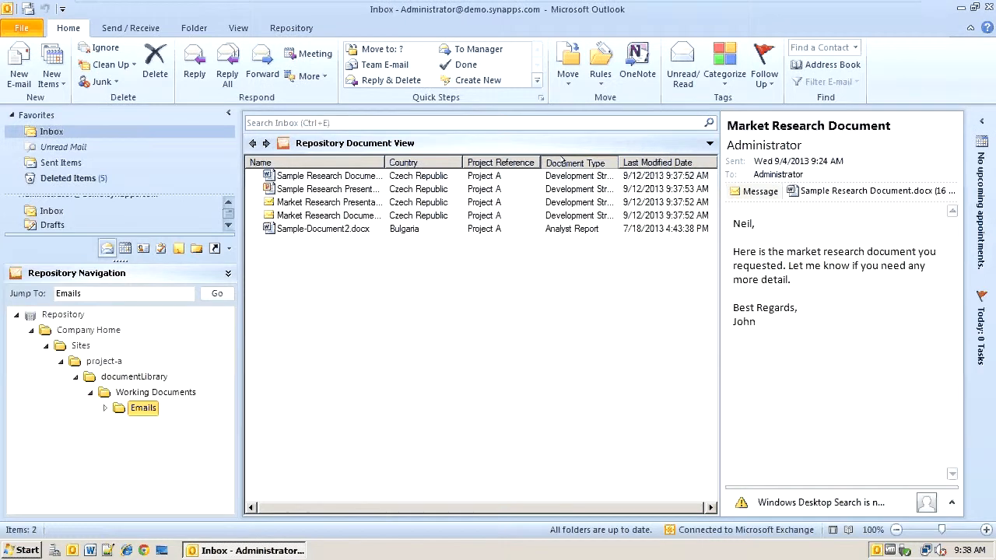
left_click(325, 160)
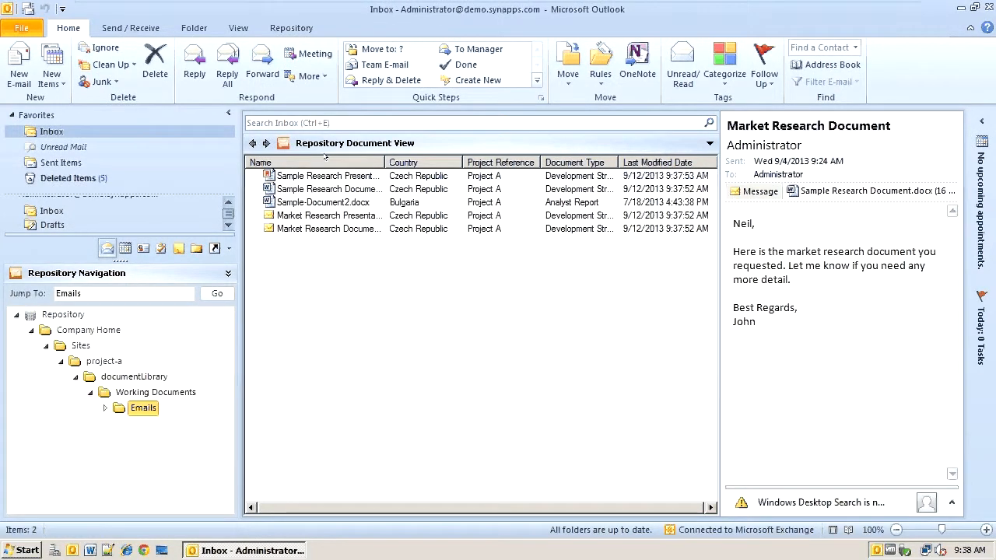
left_click(549, 149)
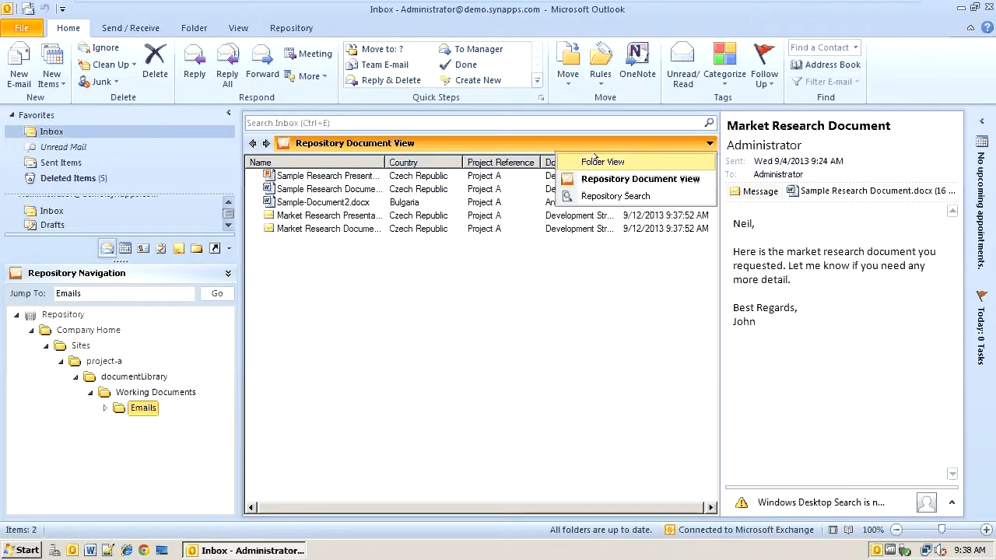
left_click(600, 161)
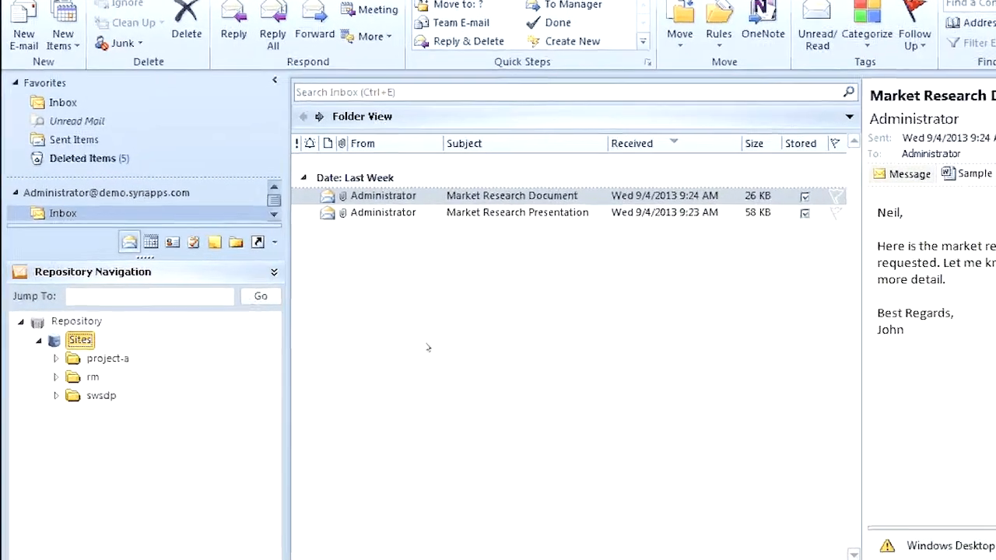
- Browse from project-a through documentLibrary and Working Documents to the Emails folder, and open the stored Market Research Document email
left_click(66, 373)
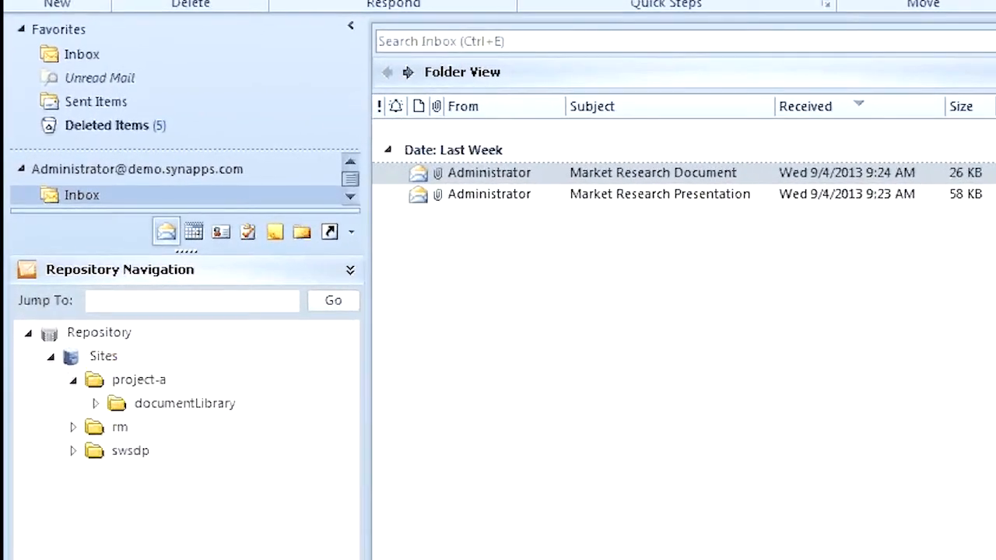
left_click(94, 403)
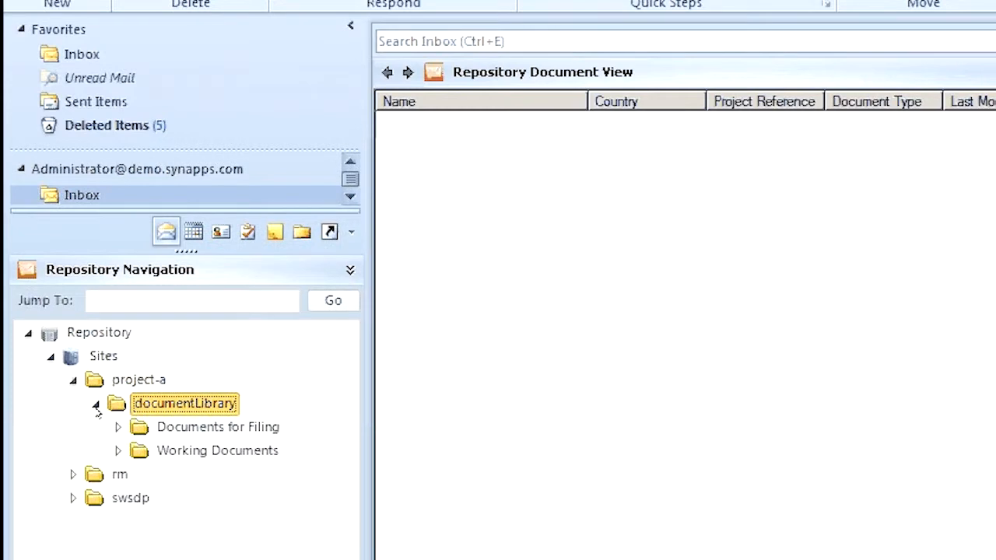
left_click(118, 450)
left_click(196, 499)
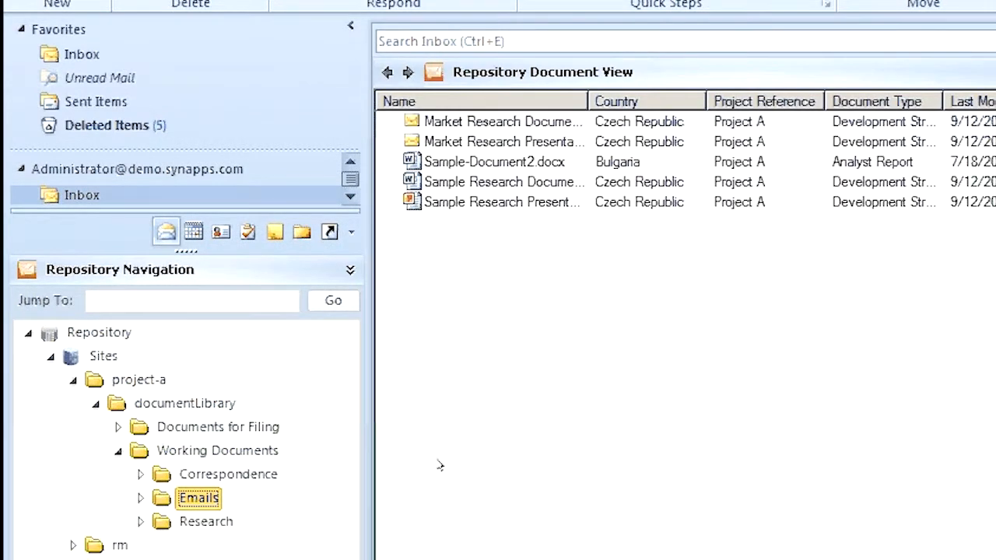
double_click(492, 120)
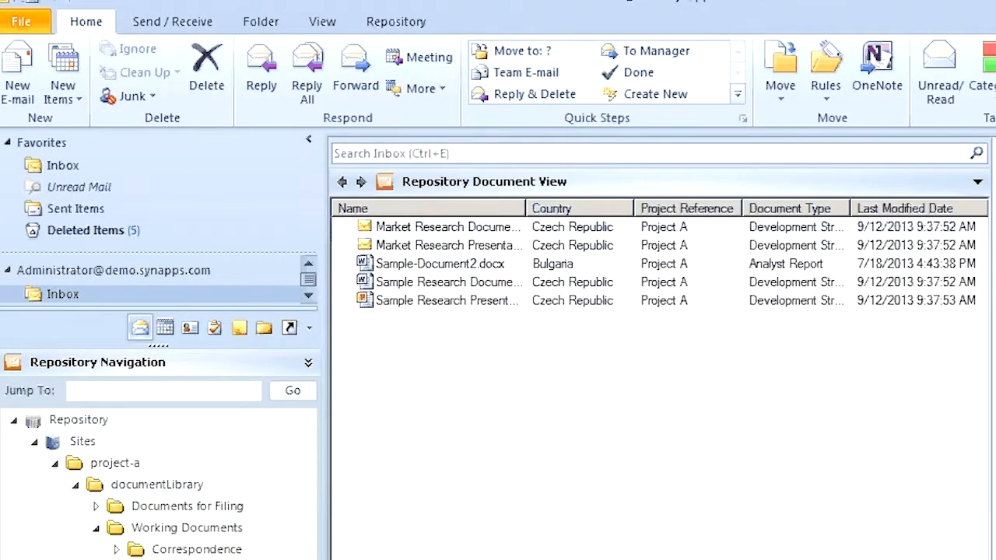
- Add Sample-Document2.docx, the Sample Research Document and the Sample Research Presentation from the repository as attachments to a new email
left_click(421, 261)
left_click(422, 298, "shift")
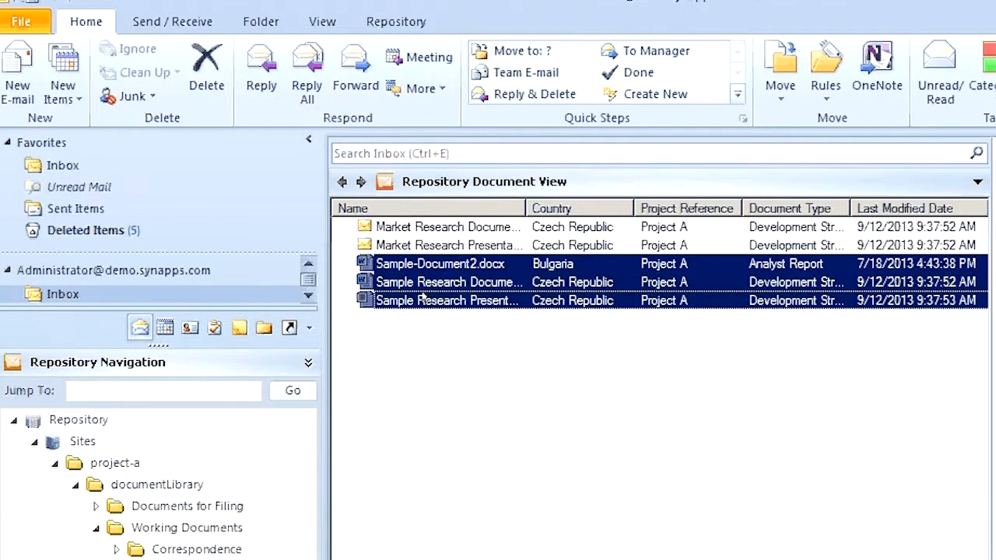
right_click(422, 298)
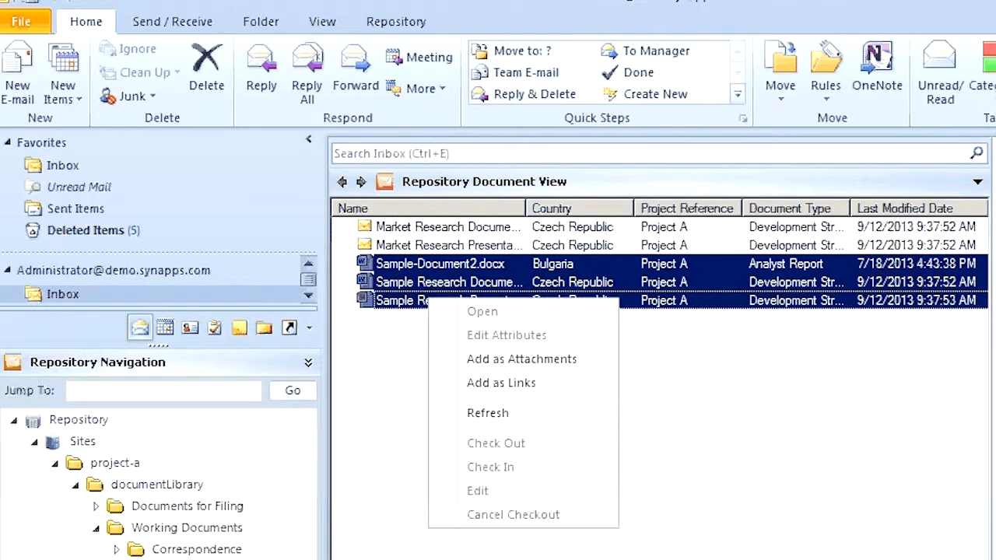
left_click(498, 357)
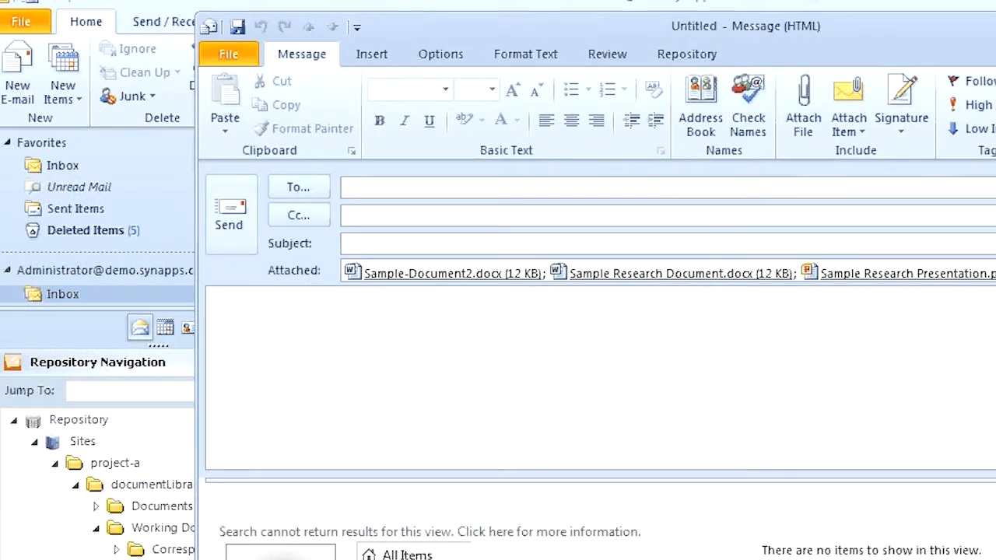
- Write "Here are the documents you wanted" in the message body and close the email without sending it
left_click(359, 306)
type("Here")
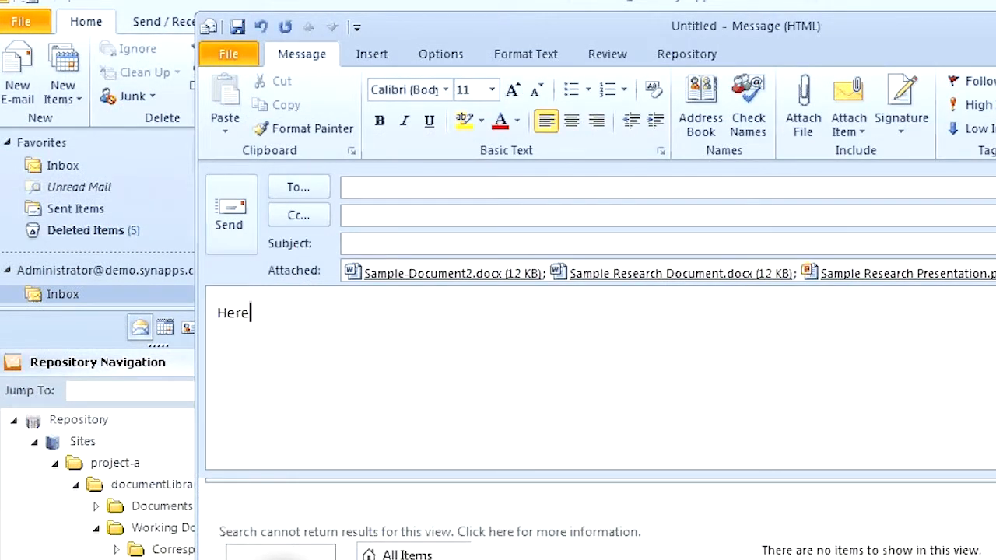
type(" are the documents you wanted")
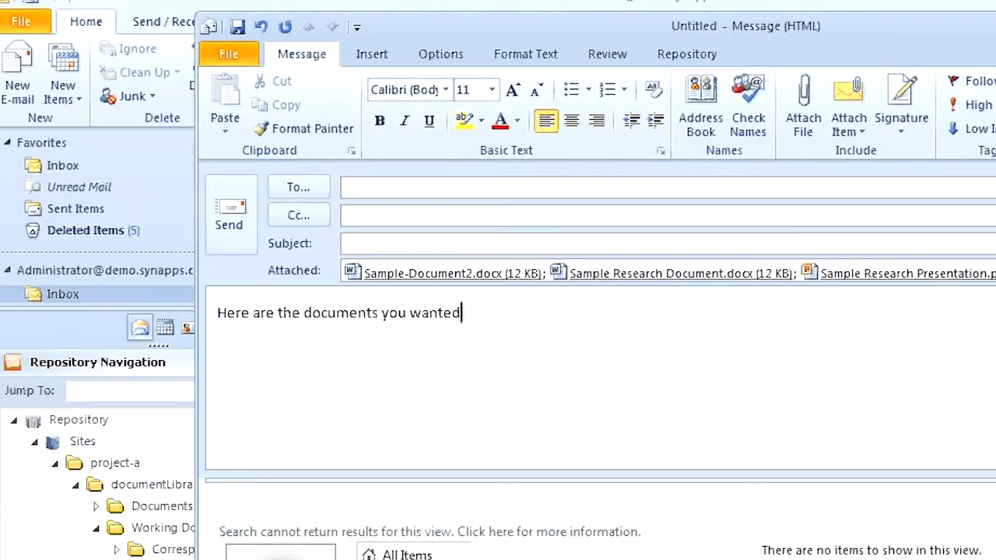
key("Escape")
key("Escape")
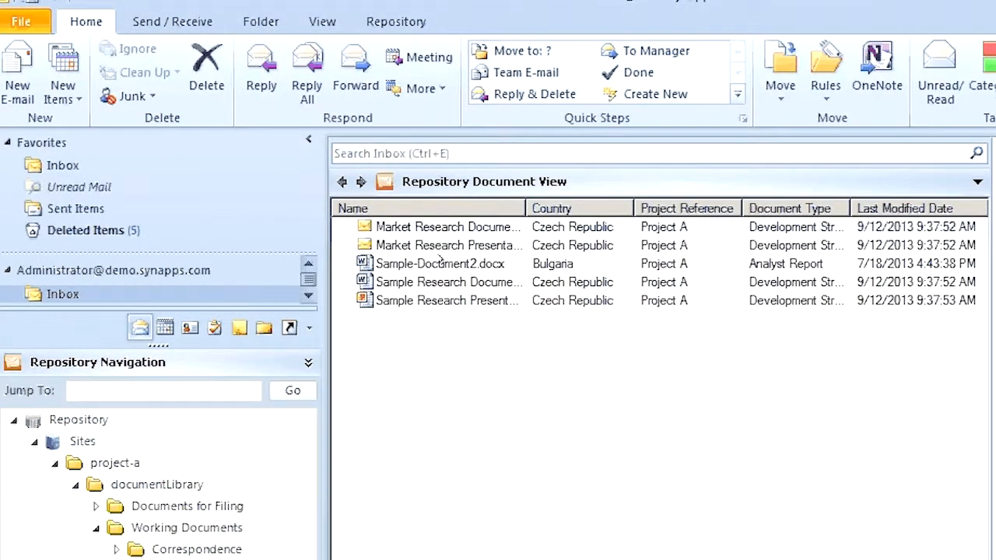
- Create an email with a link to Sample-Document2.docx, write "Here is a link to the document you wanted" above it, and close it unsaved
right_click(441, 265)
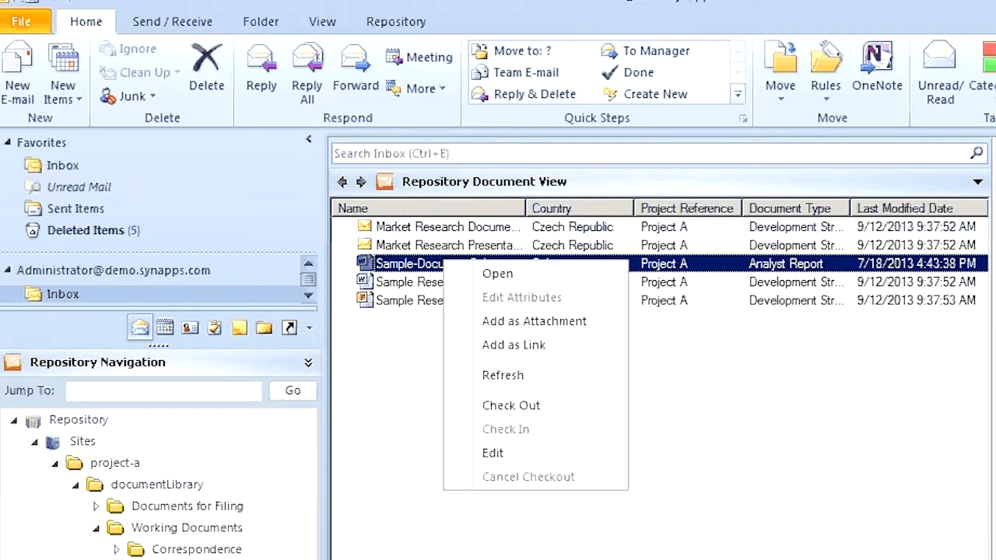
left_click(514, 345)
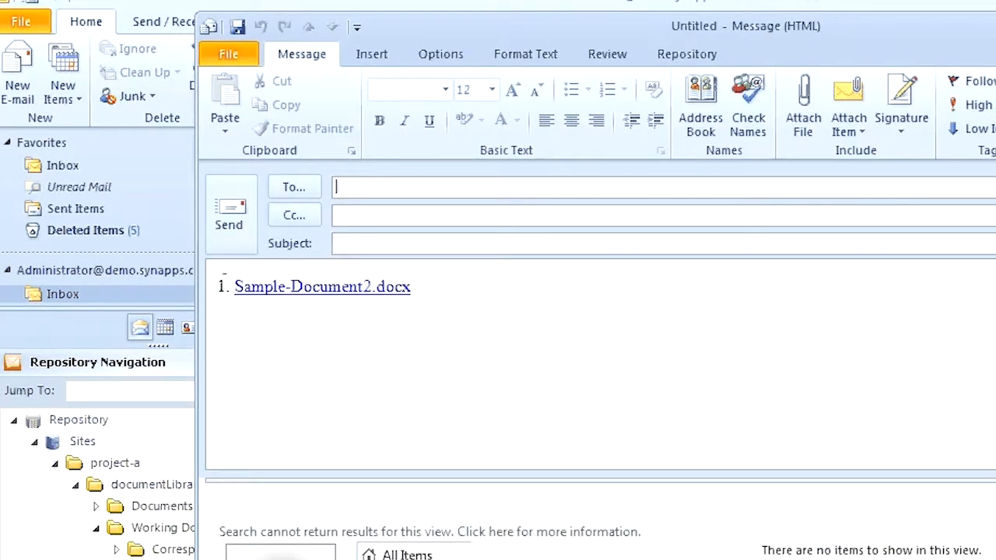
left_click(218, 286)
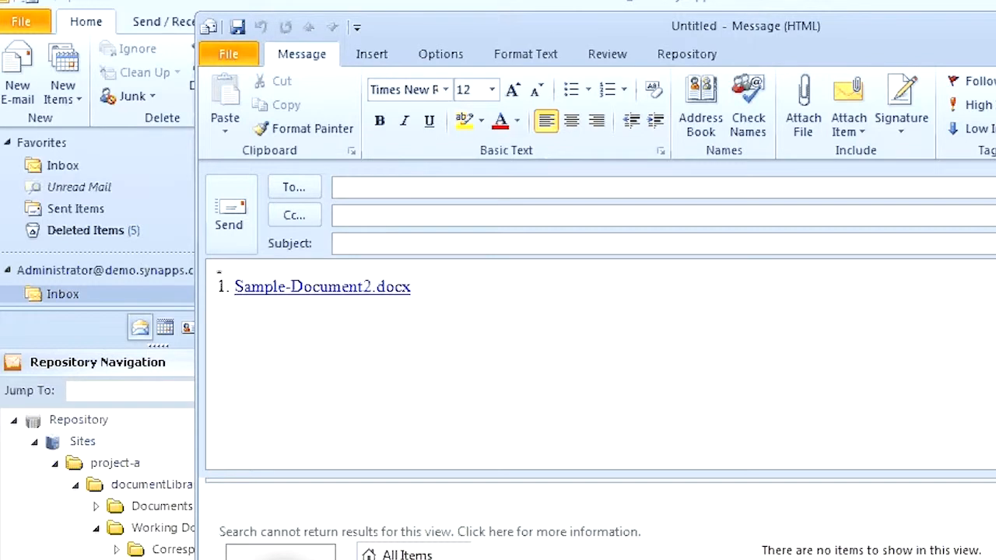
key("Return")
key("Return")
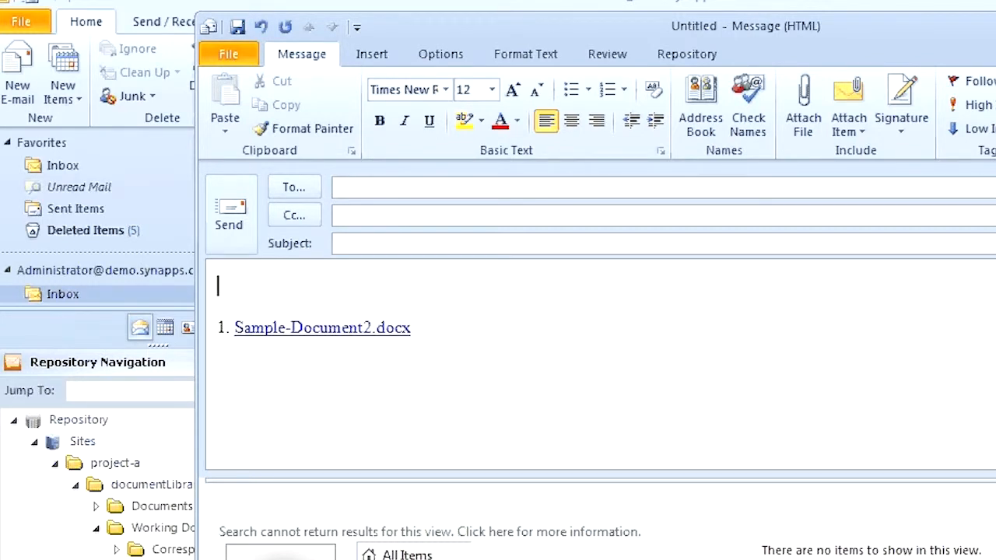
type("Here is a li")
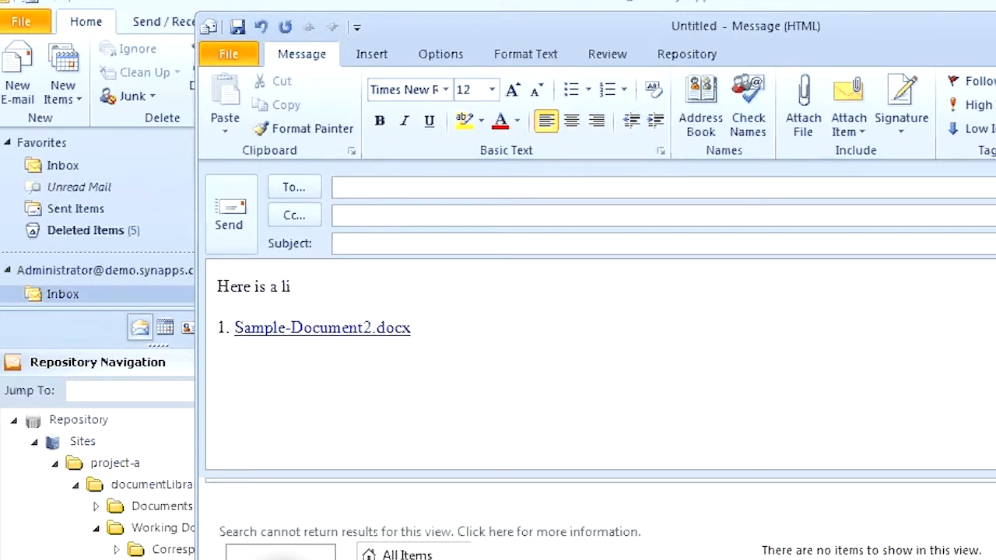
type("nk to the docume")
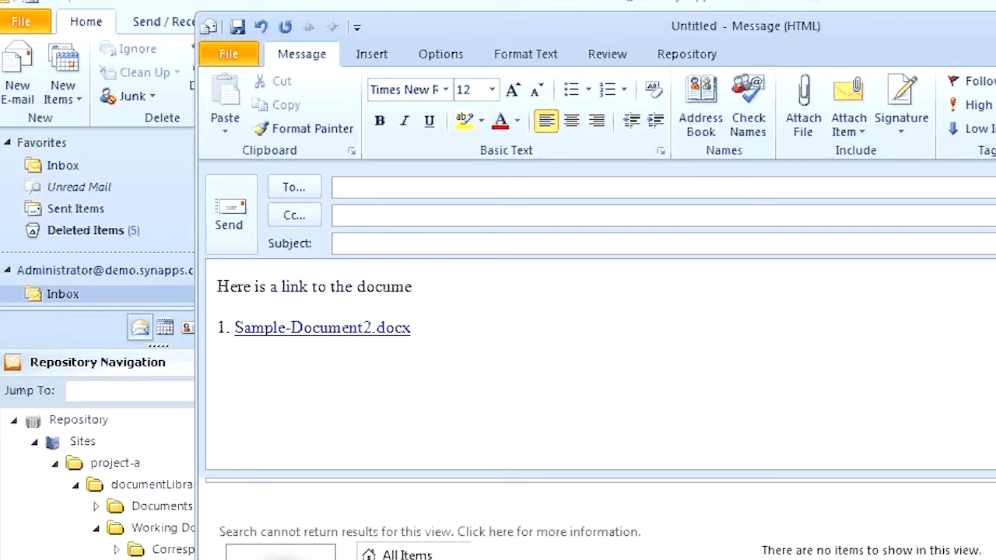
type("nt you wanted")
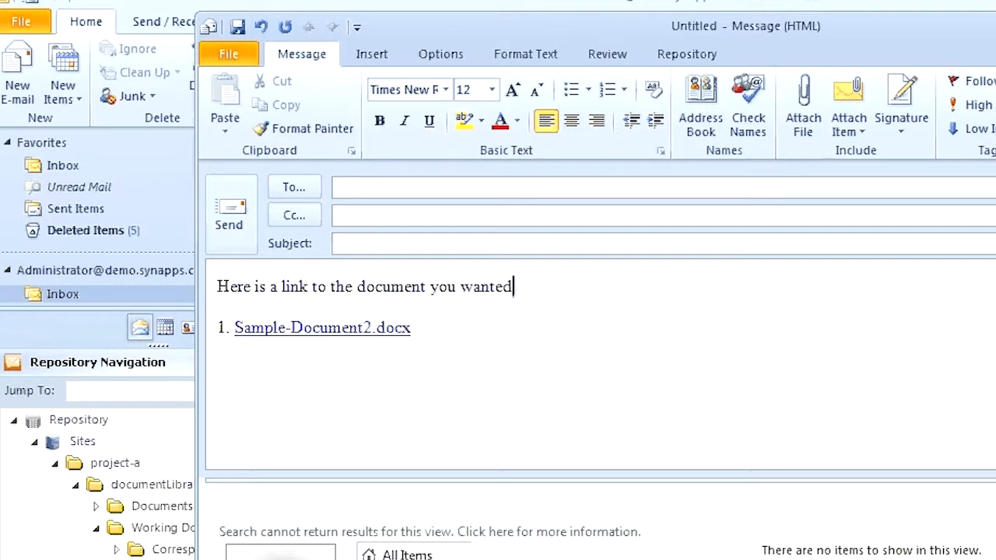
key("Escape")
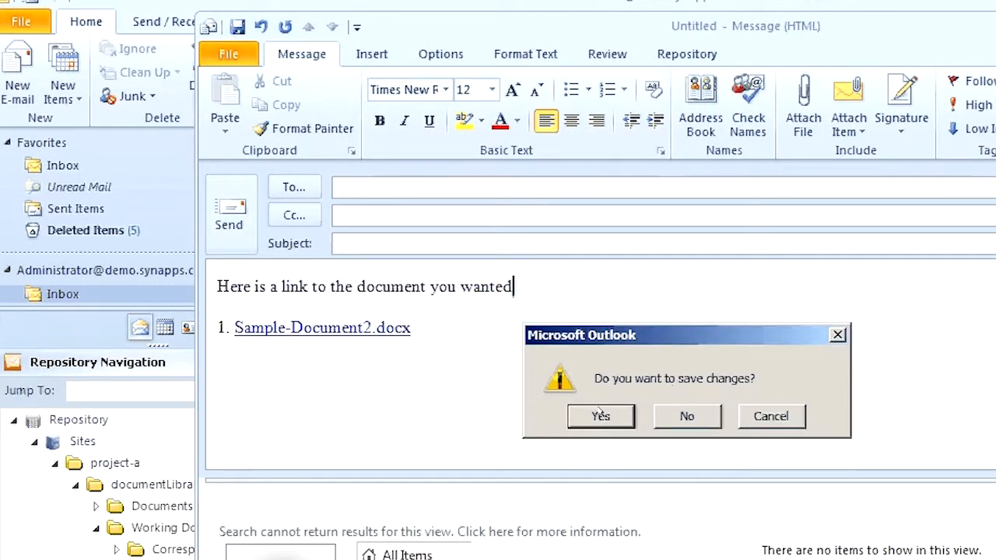
left_click(679, 413)
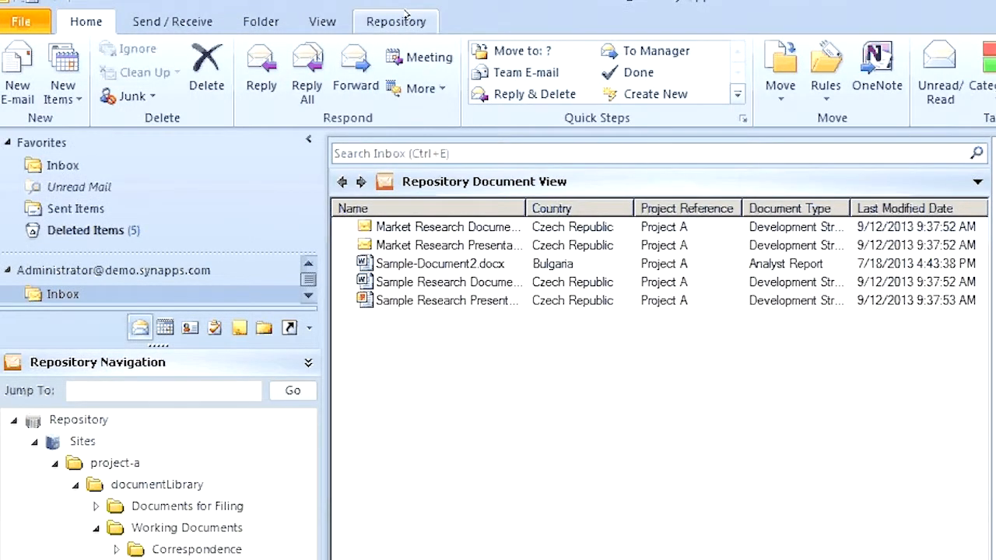
- Run an advanced search from Sites for repository documents whose name contains "Meeting"
left_click(83, 441)
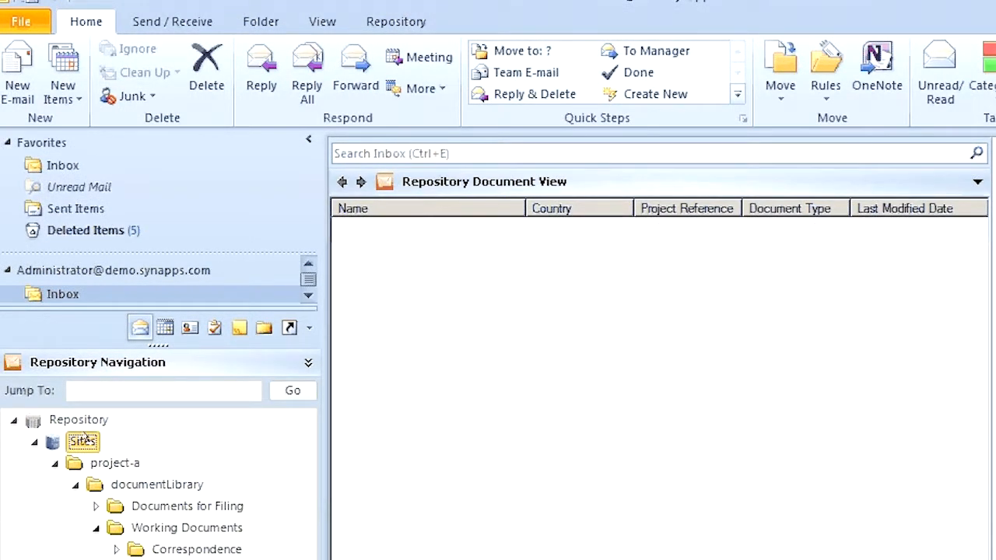
left_click(384, 19)
left_click(152, 74)
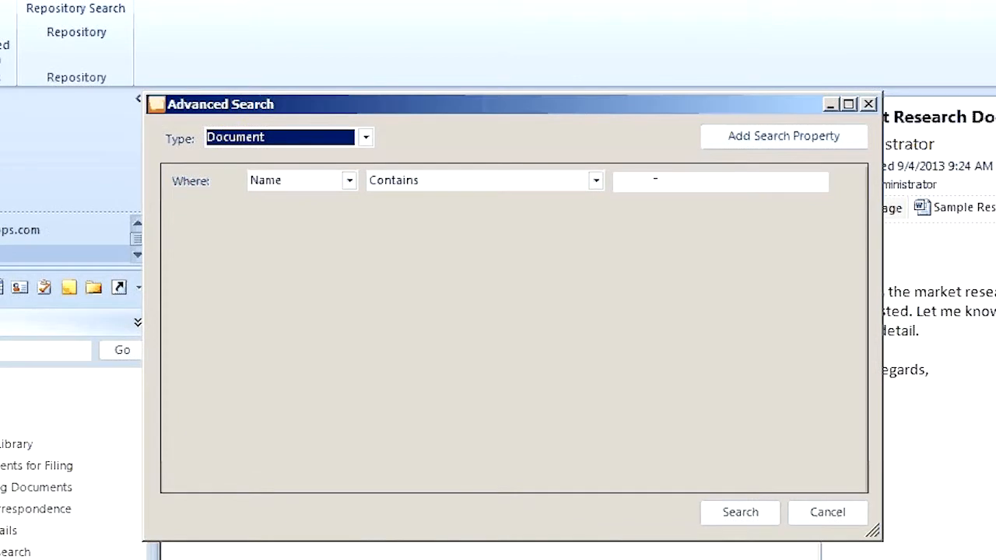
left_click(655, 182)
type("Meeting")
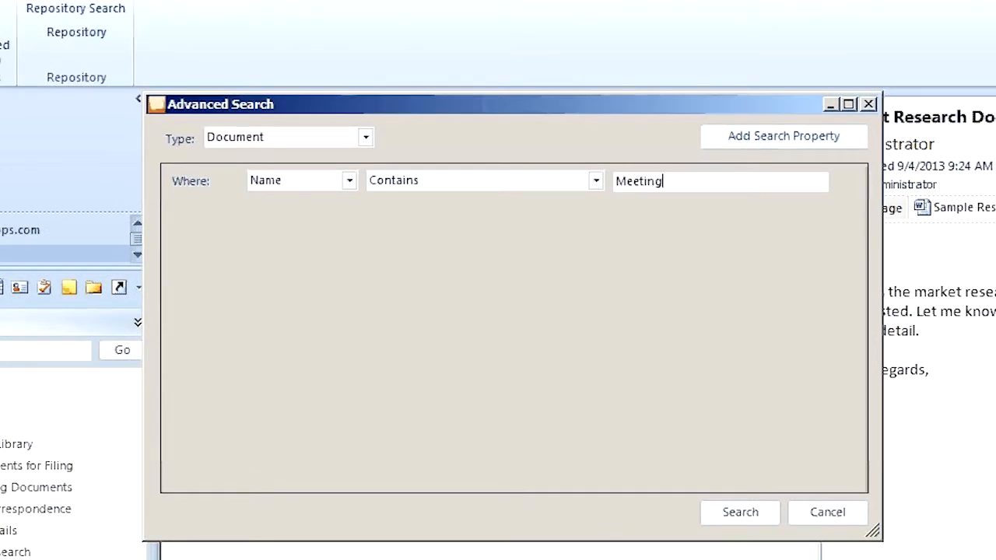
left_click(740, 511)
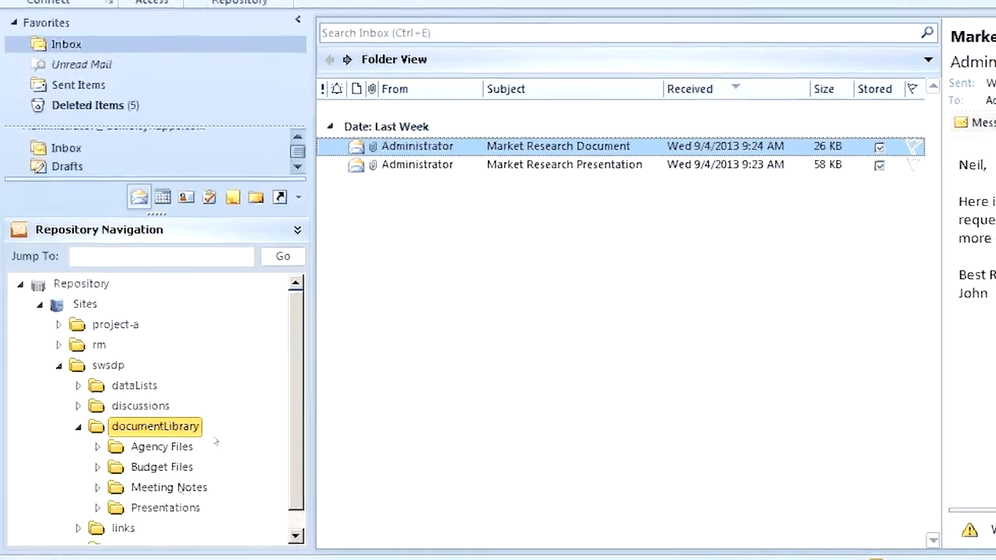
- Open Meeting Notes 2011-01-27.doc for editing from the Meeting Notes folder in the swsdp documentLibrary
left_click(181, 486)
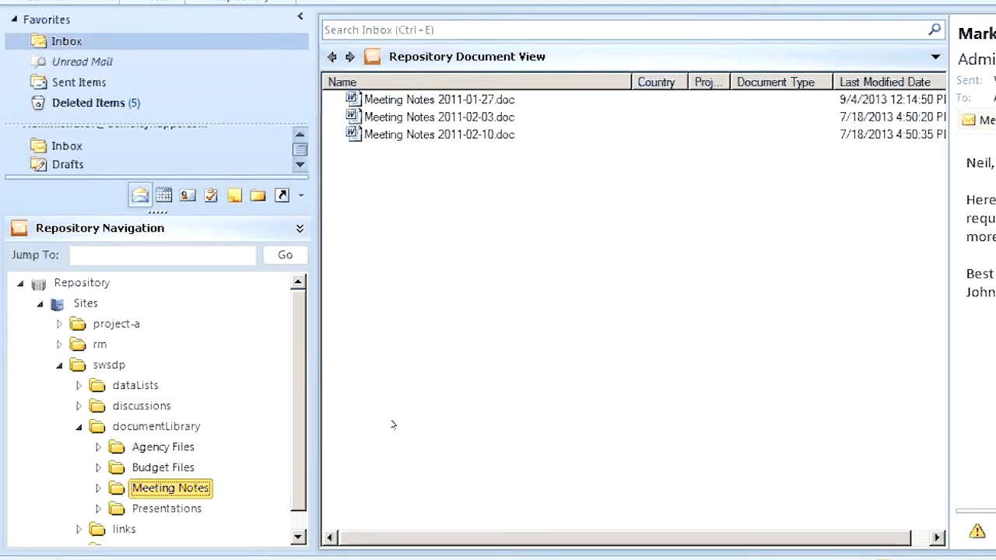
right_click(420, 100)
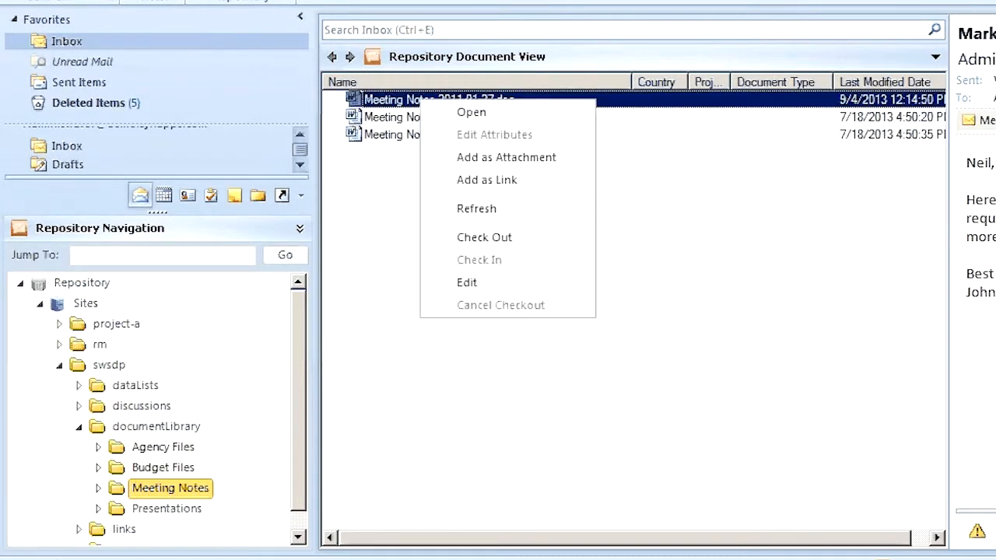
left_click(468, 282)
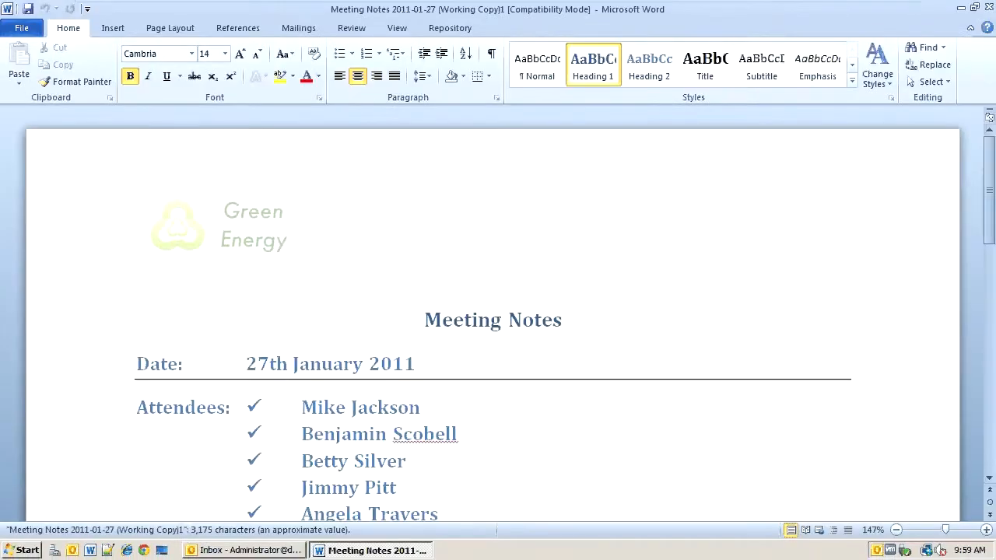
- Change the first key decision to "Selected design number 4" and close the document, saving the changes
scroll(371, 313, "down", 10)
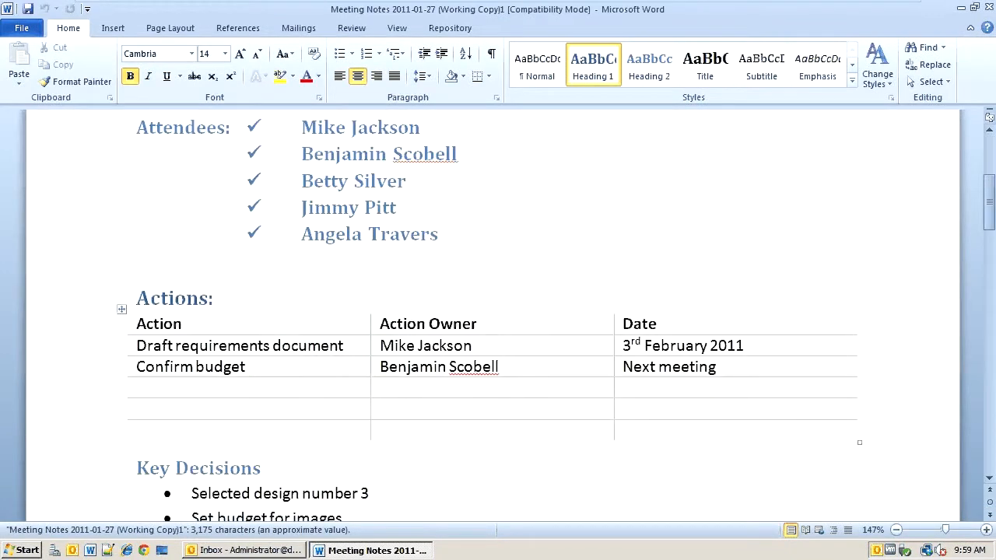
left_click(376, 437)
key("BackSpace")
type("4")
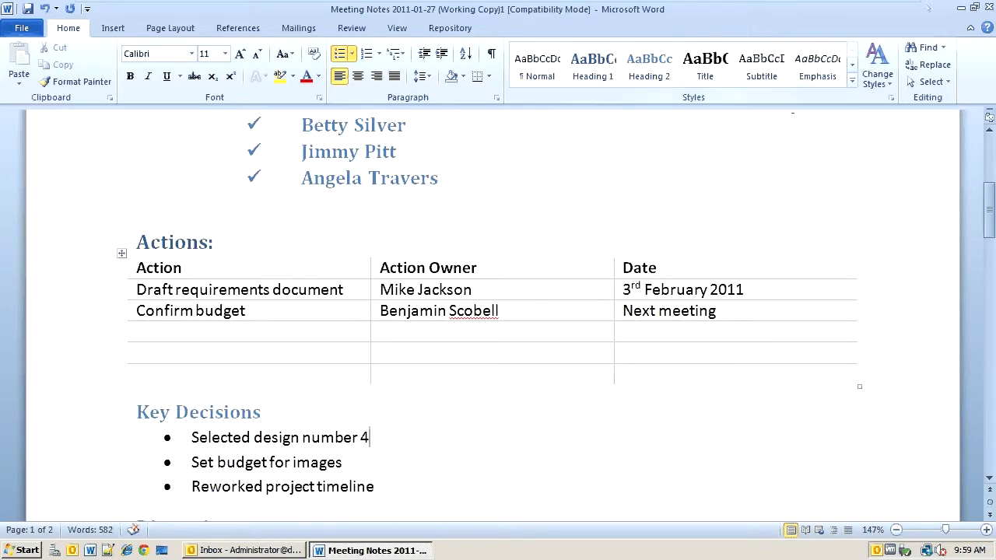
left_click(986, 7)
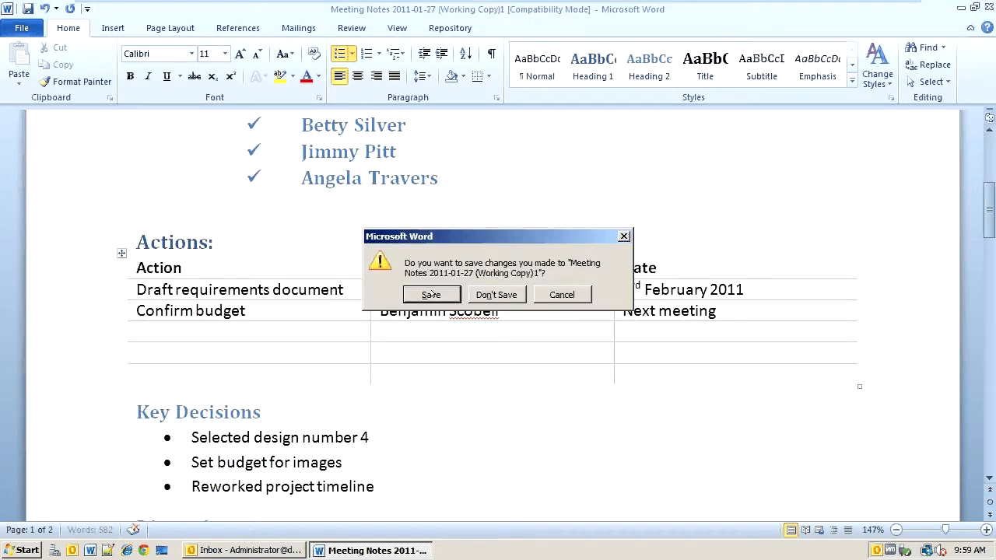
left_click(432, 294)
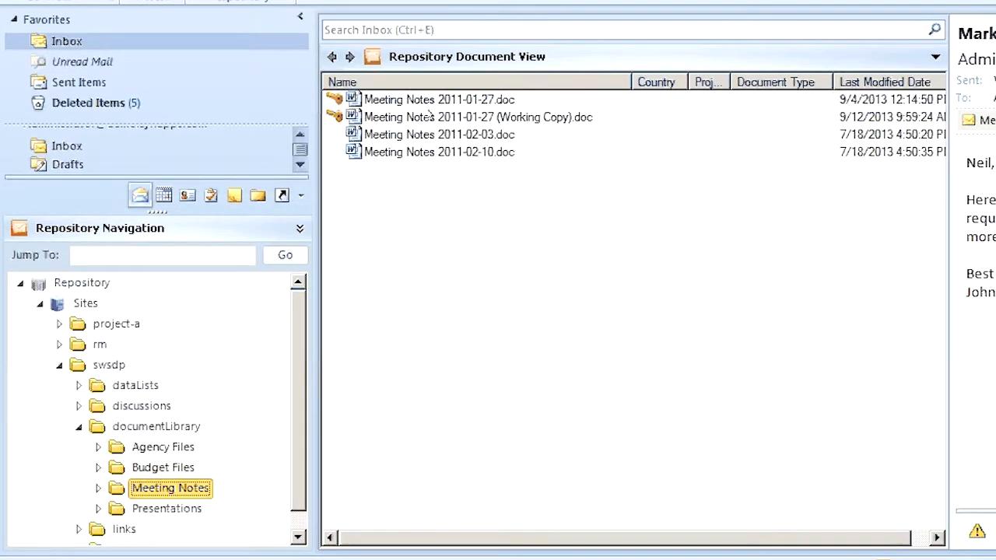
- Check in the working copy of Meeting Notes 2011-01-27 as a minor version with the description "Changed design number"
right_click(432, 117)
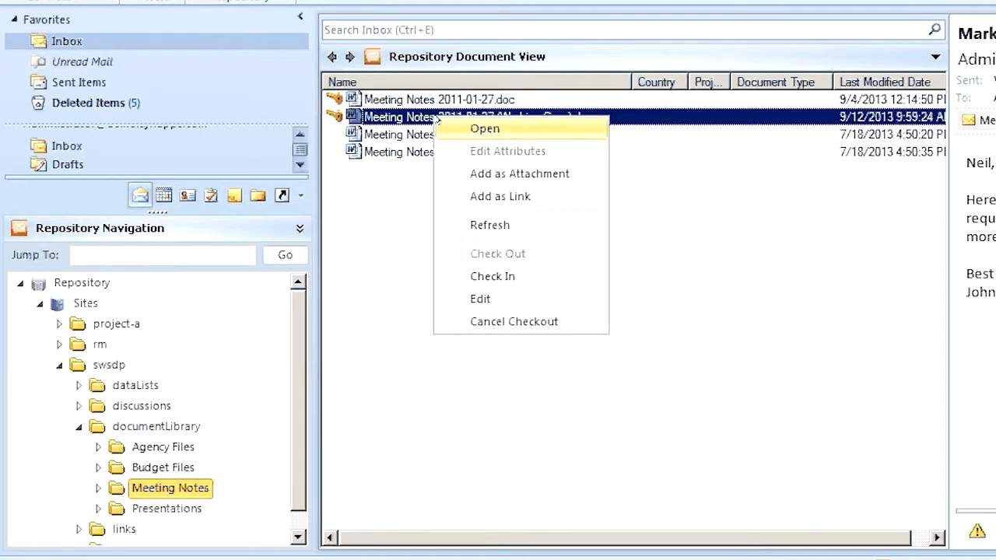
left_click(509, 276)
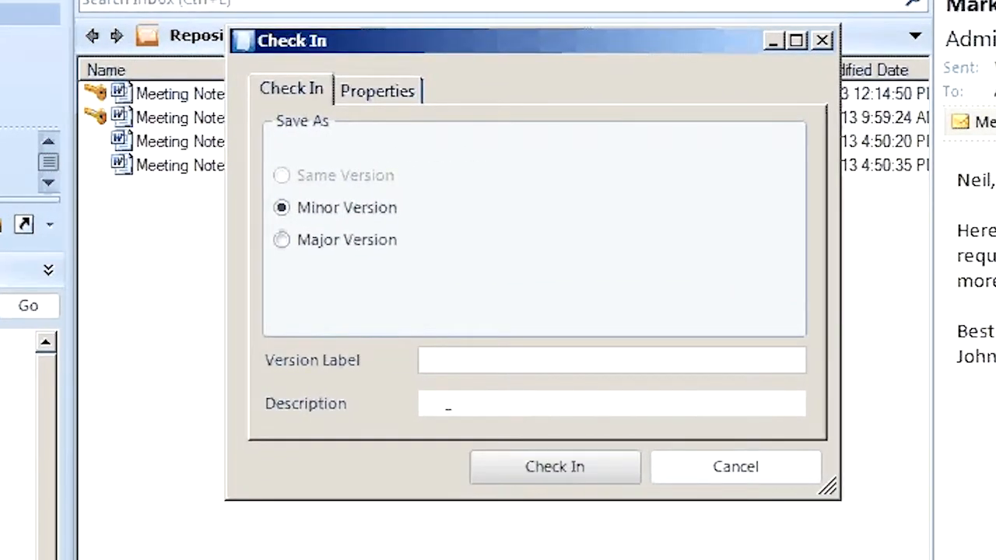
left_click(444, 401)
type("Changed des")
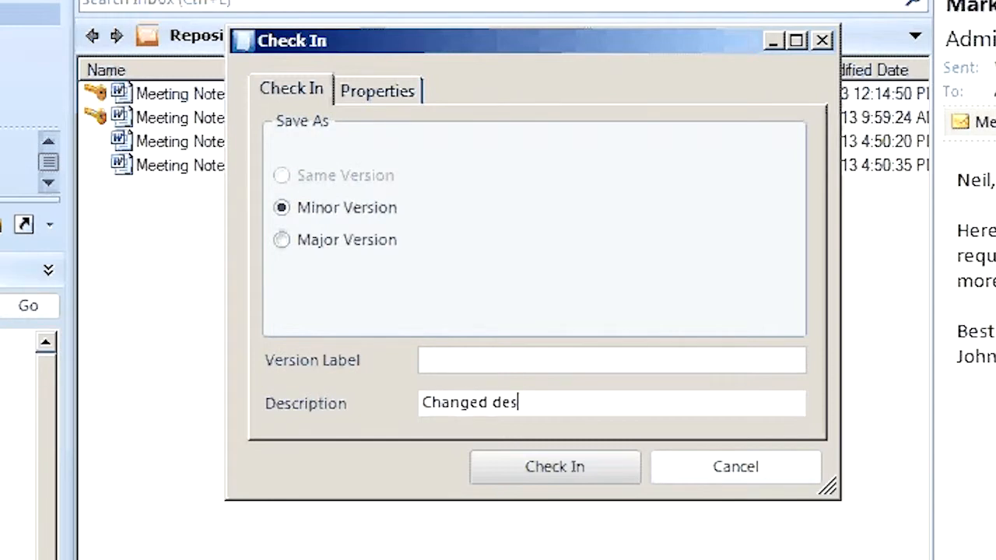
type("ign number")
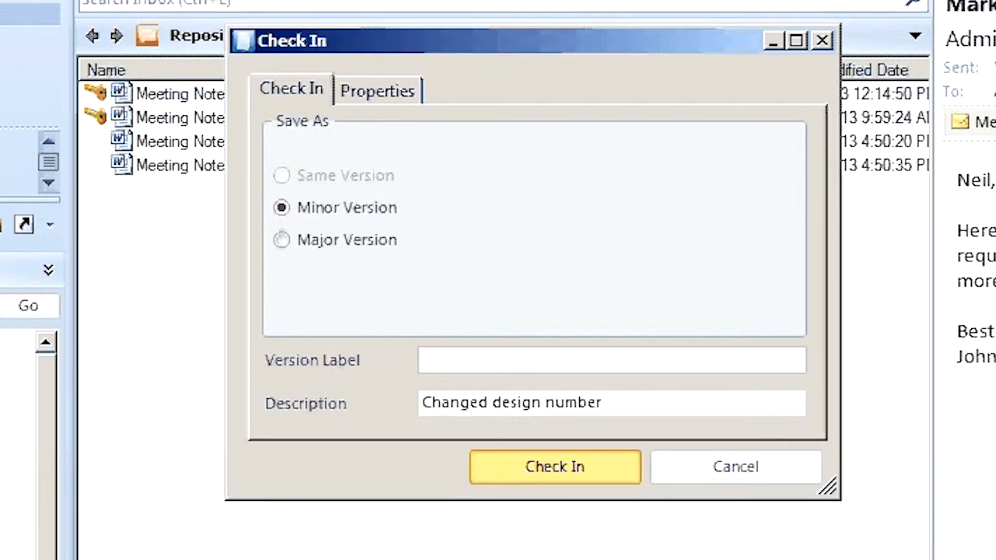
left_click(555, 466)
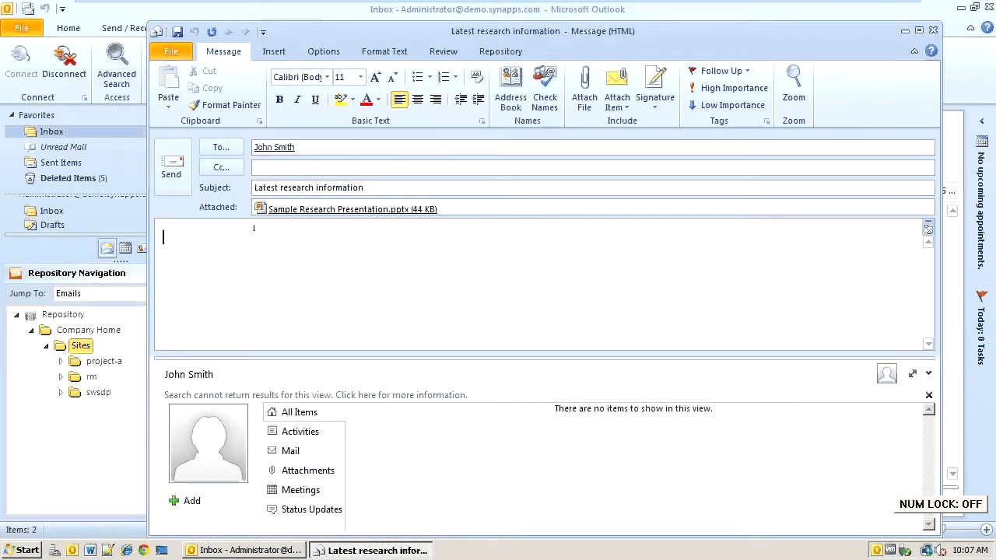
- Write a greeting with the recipient's first name and "Here is the information you requested." in the Latest research information email
type("John,")
key("Return")
key("Return")
type("Here is the information")
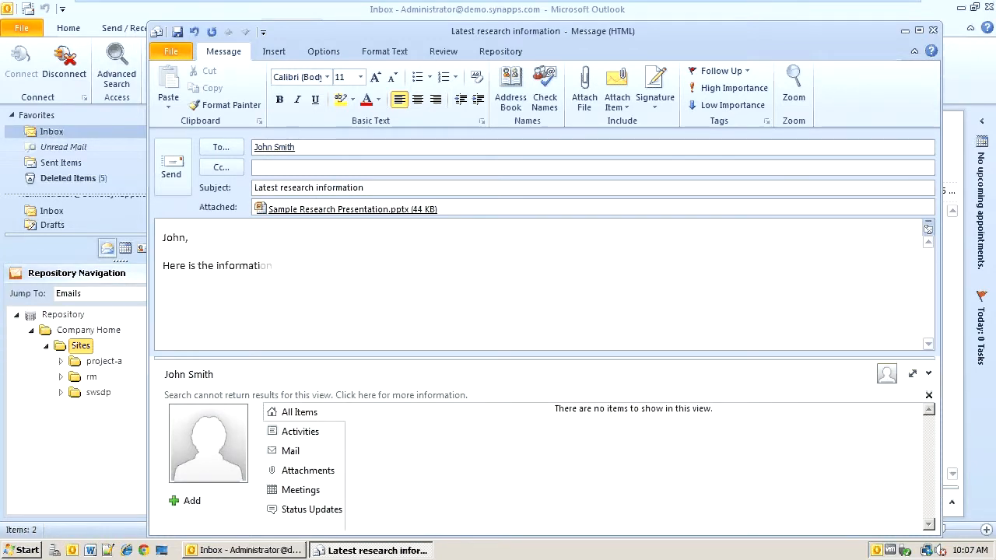
type(" you requested.")
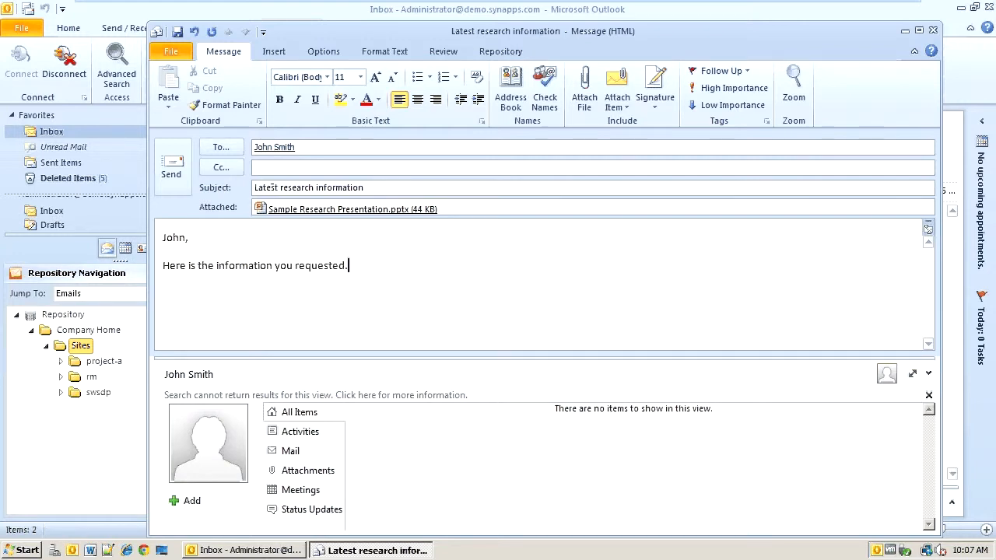
- Send and save the email with its attachment to My Home, indexed together with Project Reference "Project A", and view the Company Home folder
left_click(500, 51)
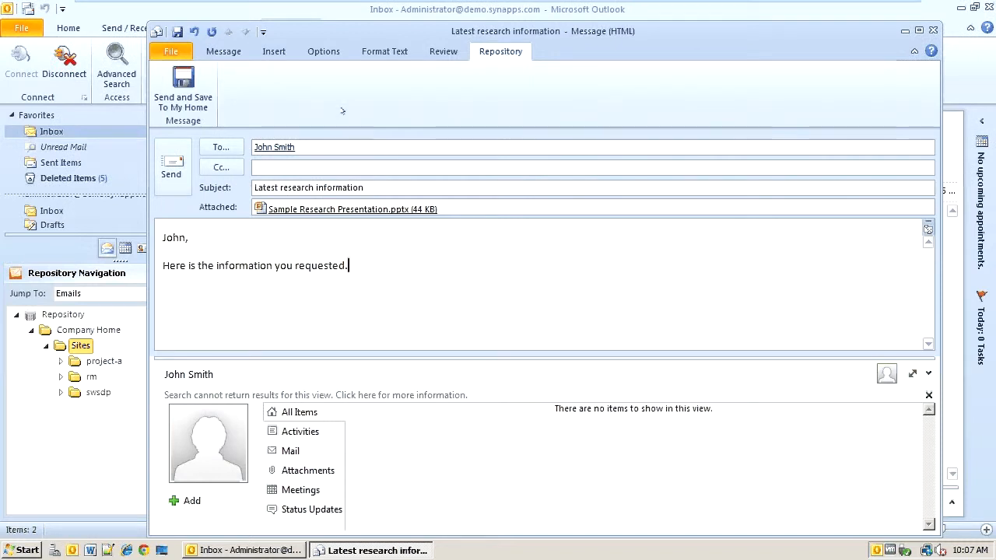
left_click(182, 86)
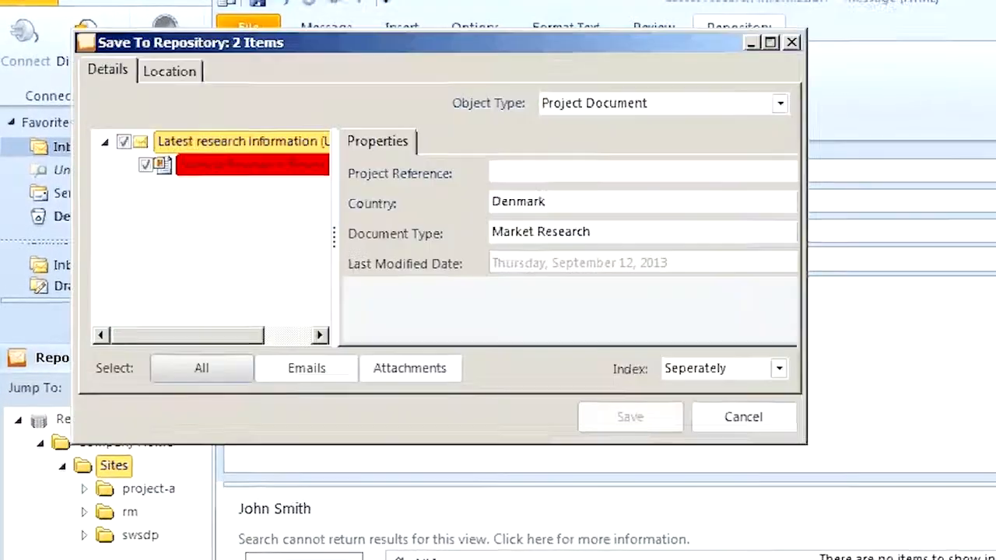
left_click(789, 372)
left_click(730, 419)
left_click(545, 171)
type("Project A")
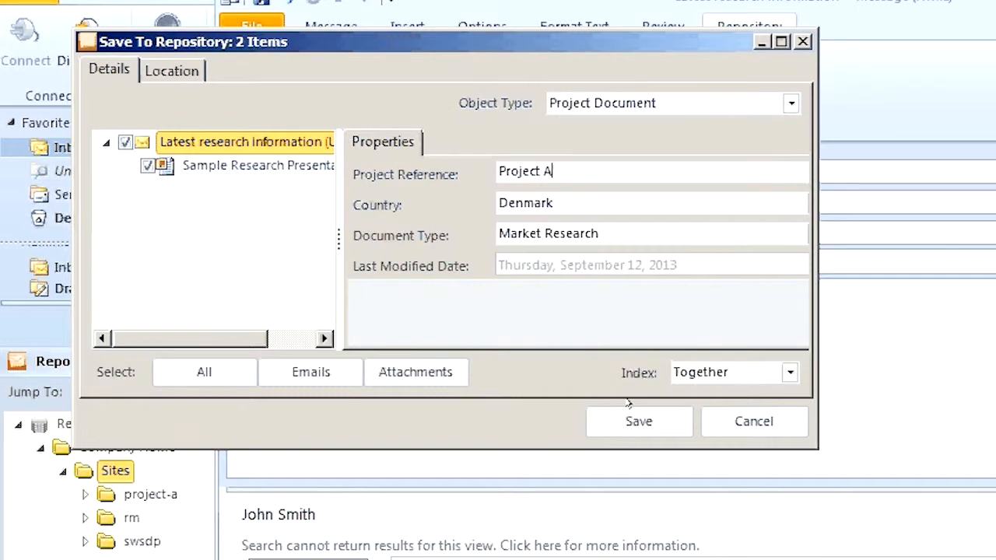
left_click(639, 420)
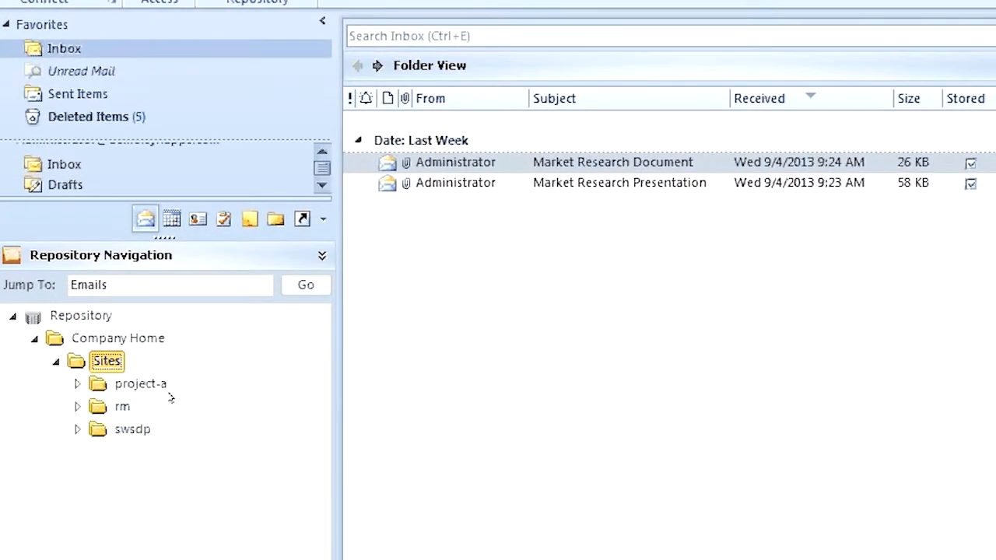
left_click(116, 338)
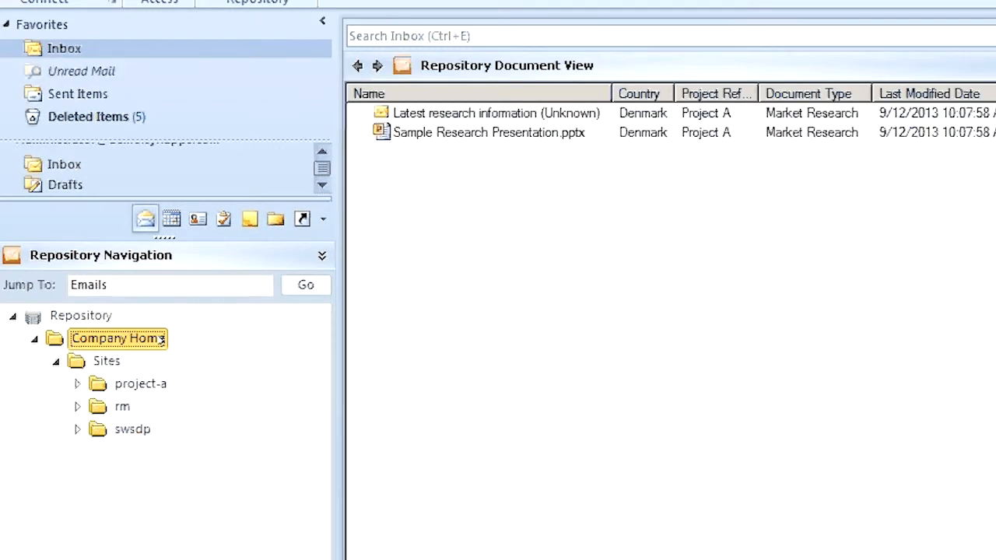